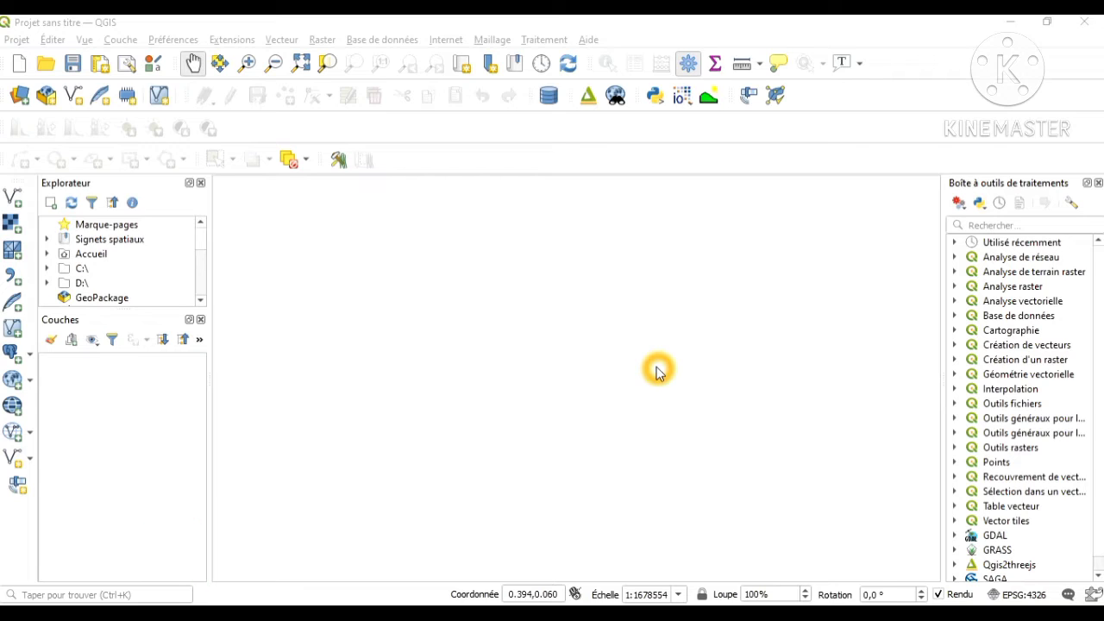
- Open the raster Georeferencer
click(493, 292)
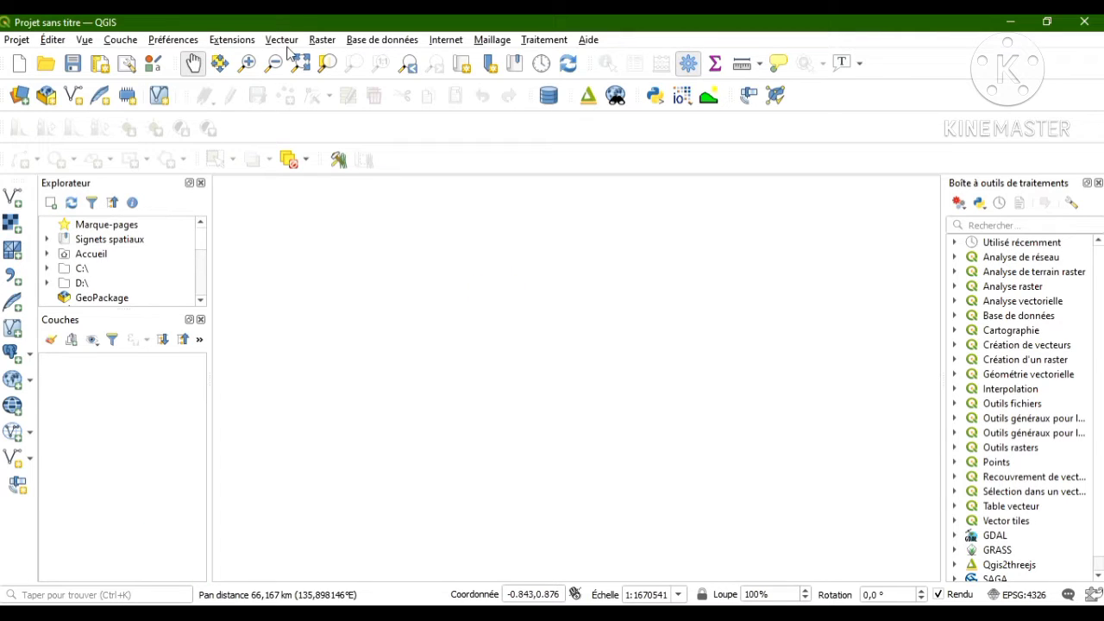
click(321, 41)
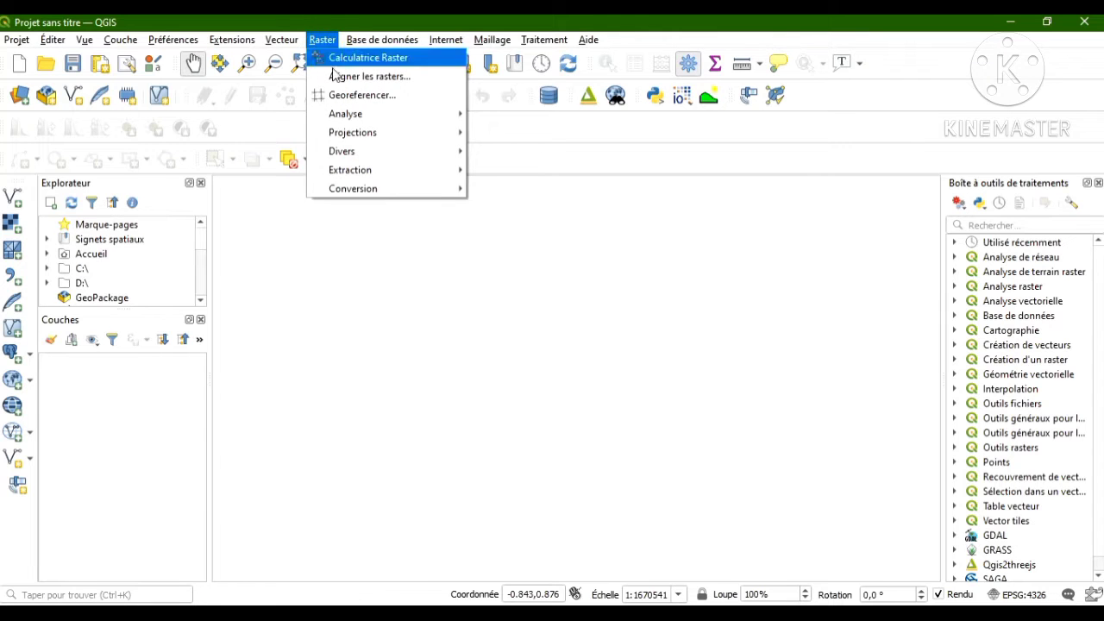
click(344, 99)
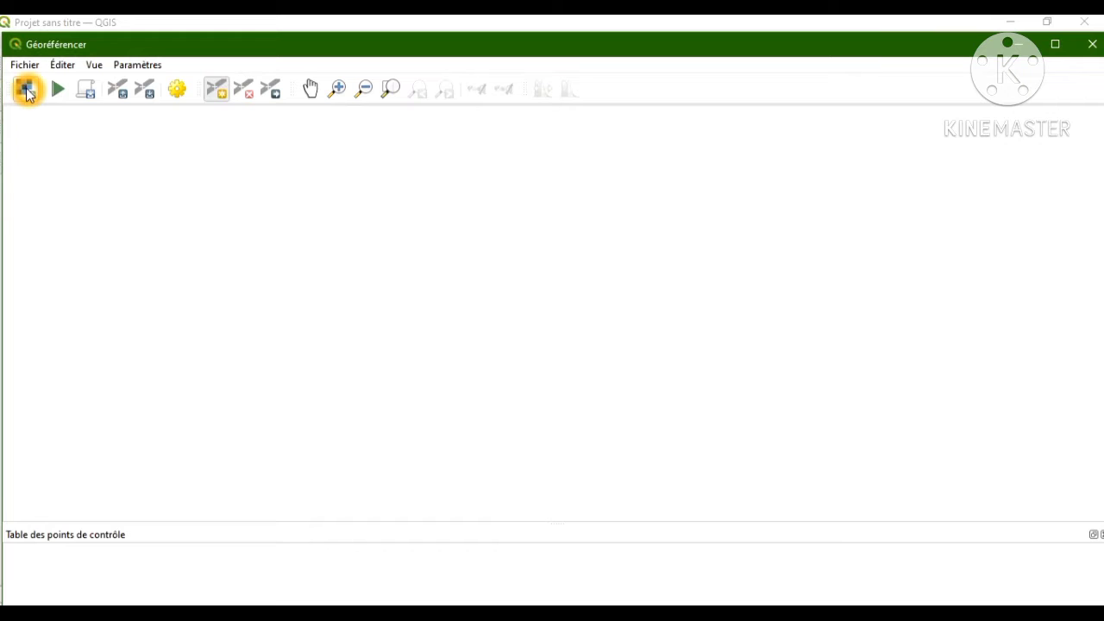
- Load malijpg.jpg from the google earth folder as the raster to georeference
click(29, 92)
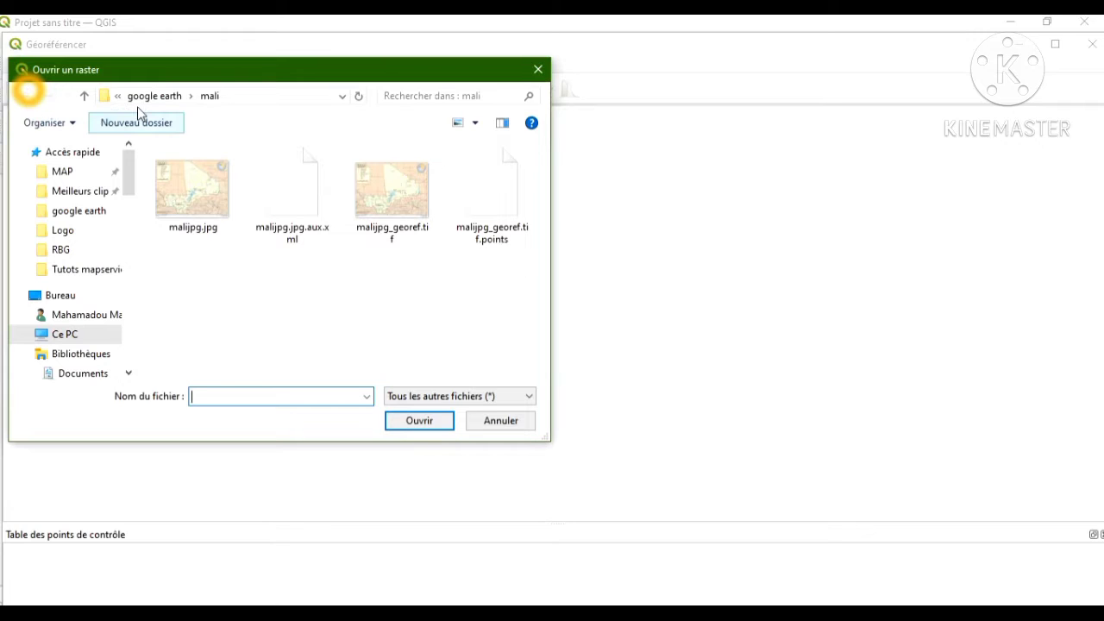
click(118, 114)
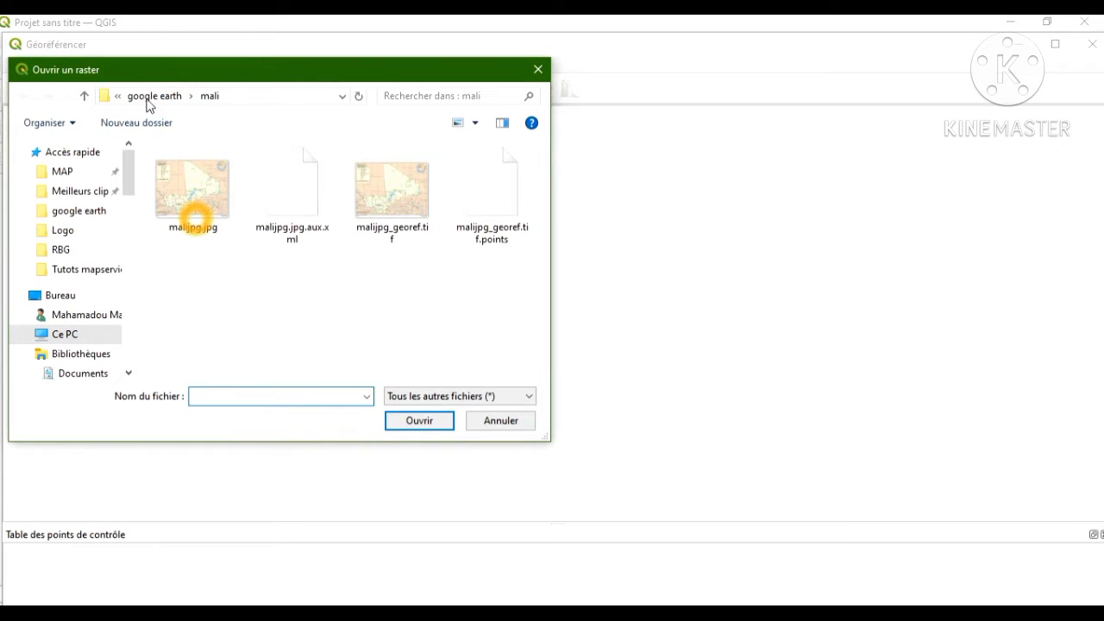
click(150, 98)
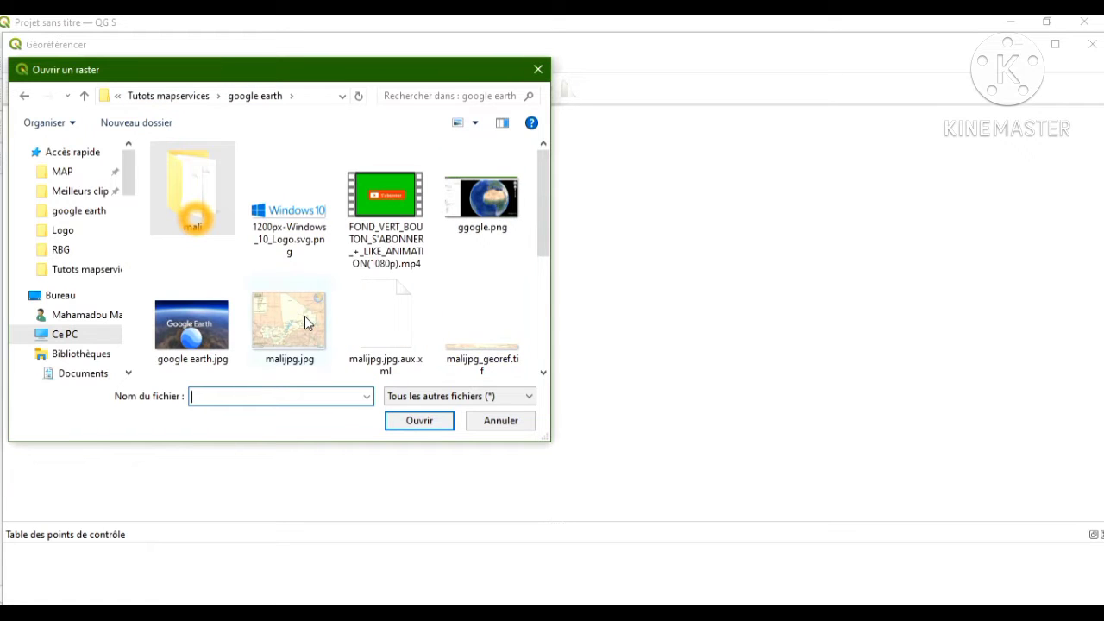
click(305, 316)
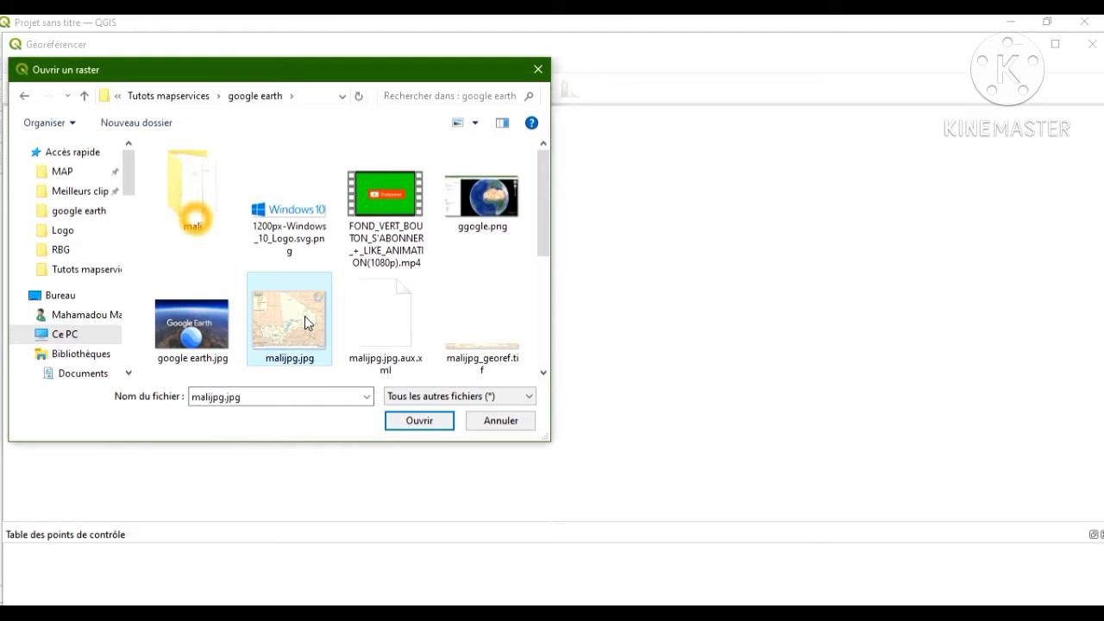
click(418, 420)
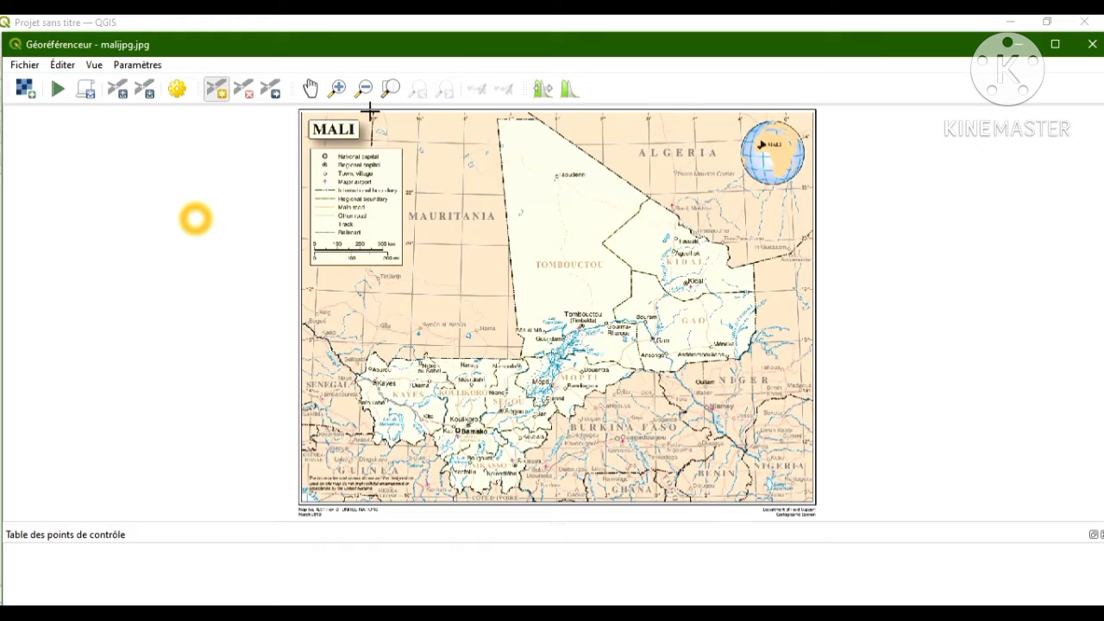
- Add a control point in Algeria where the 4° east and 22° north grid lines cross, with X 4 and Y 22
click(337, 90)
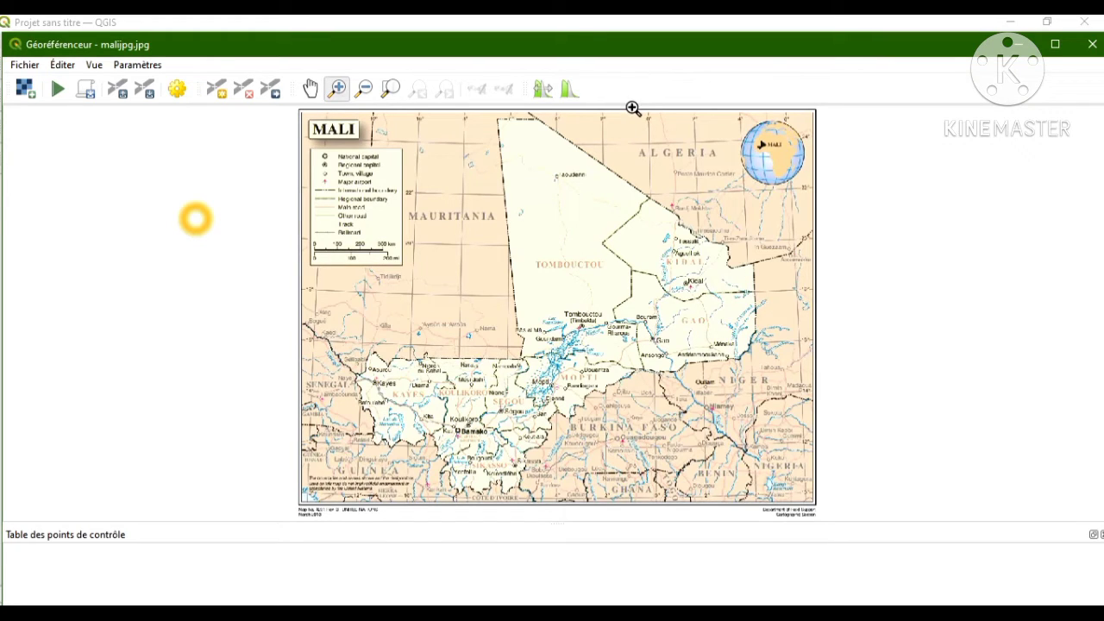
drag(632, 108, 781, 277)
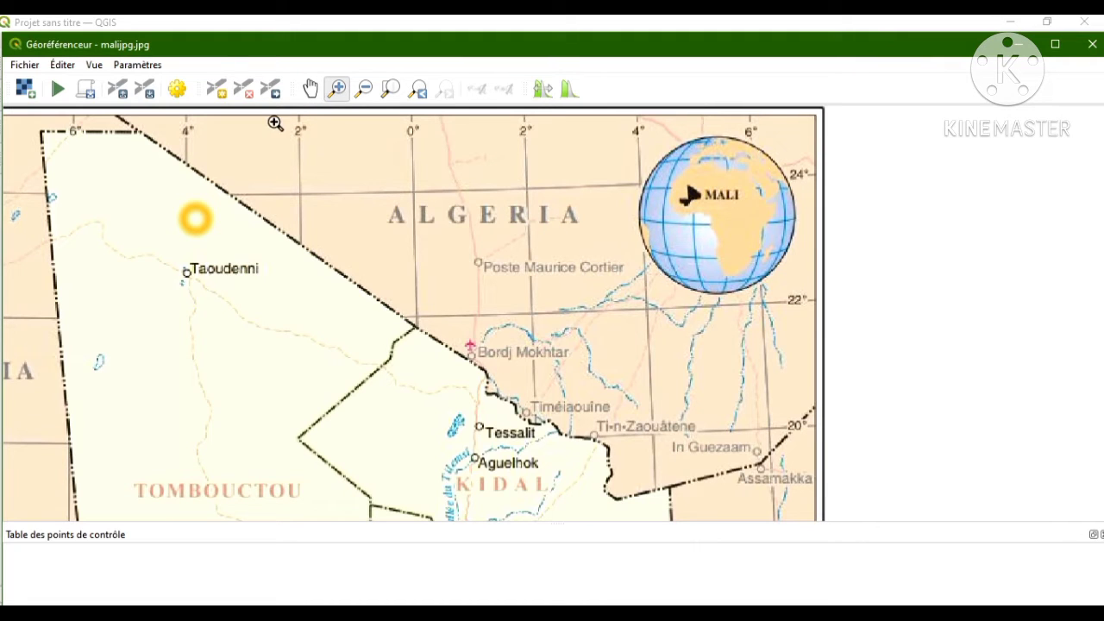
click(217, 90)
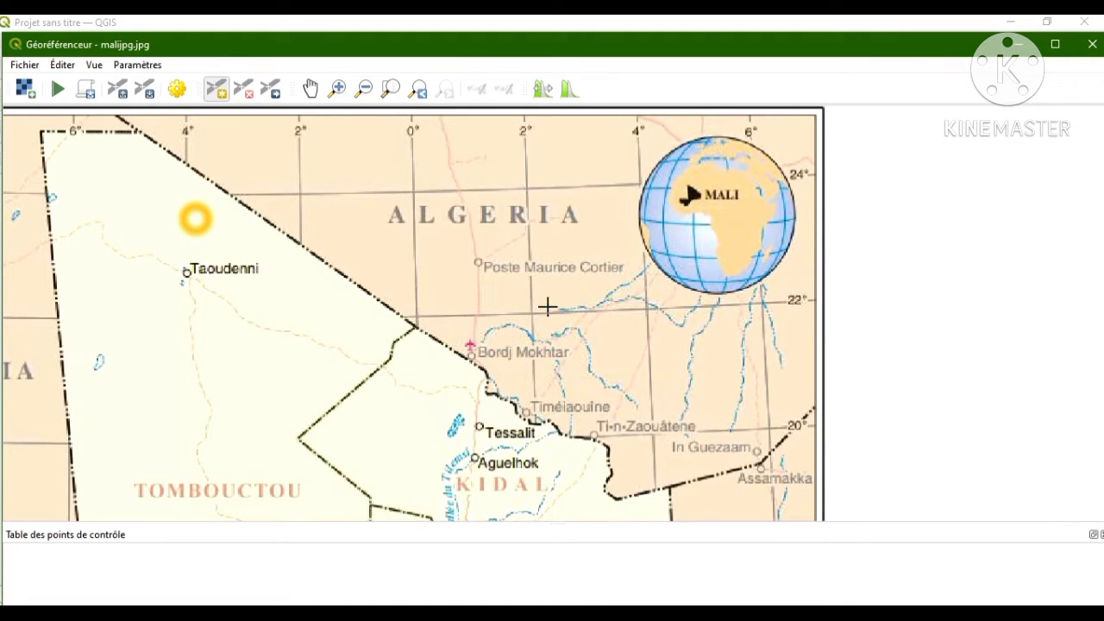
click(647, 308)
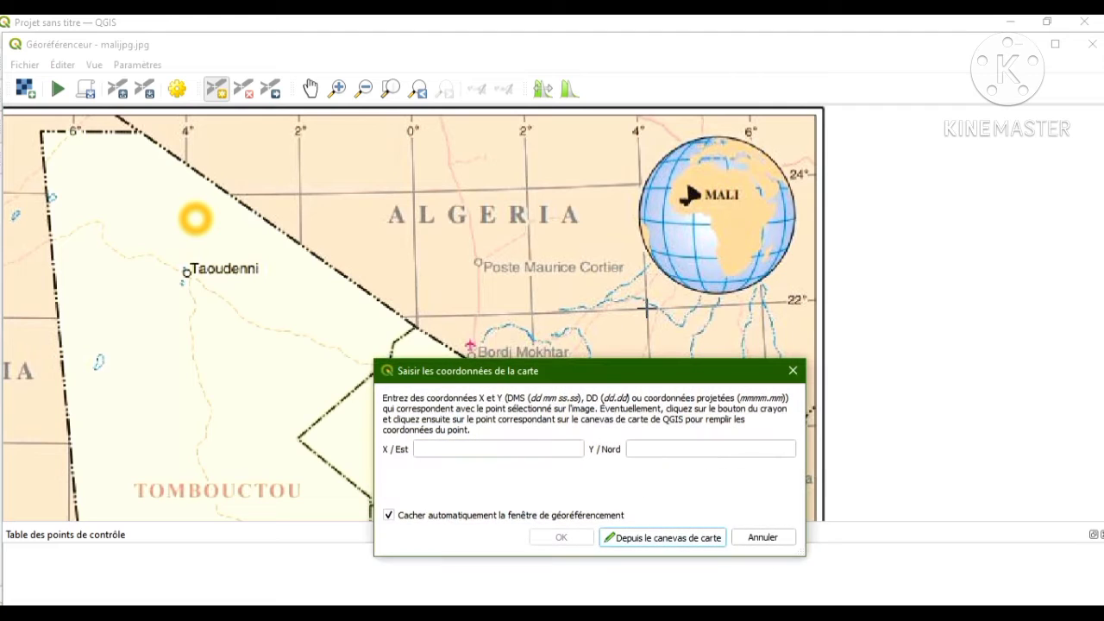
click(427, 448)
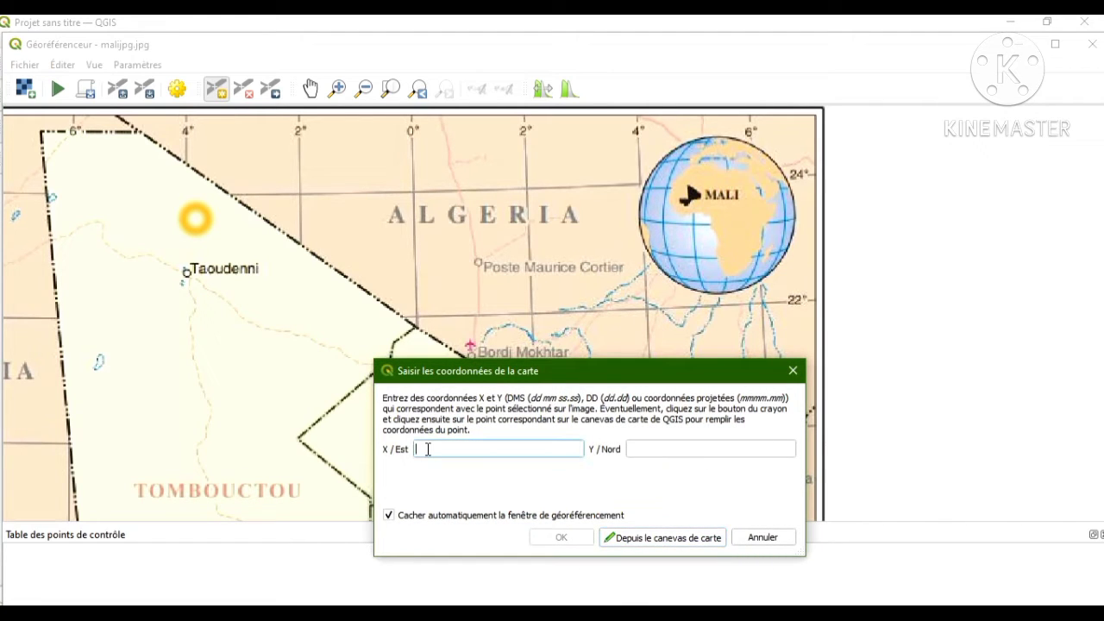
text(4)
click(650, 447)
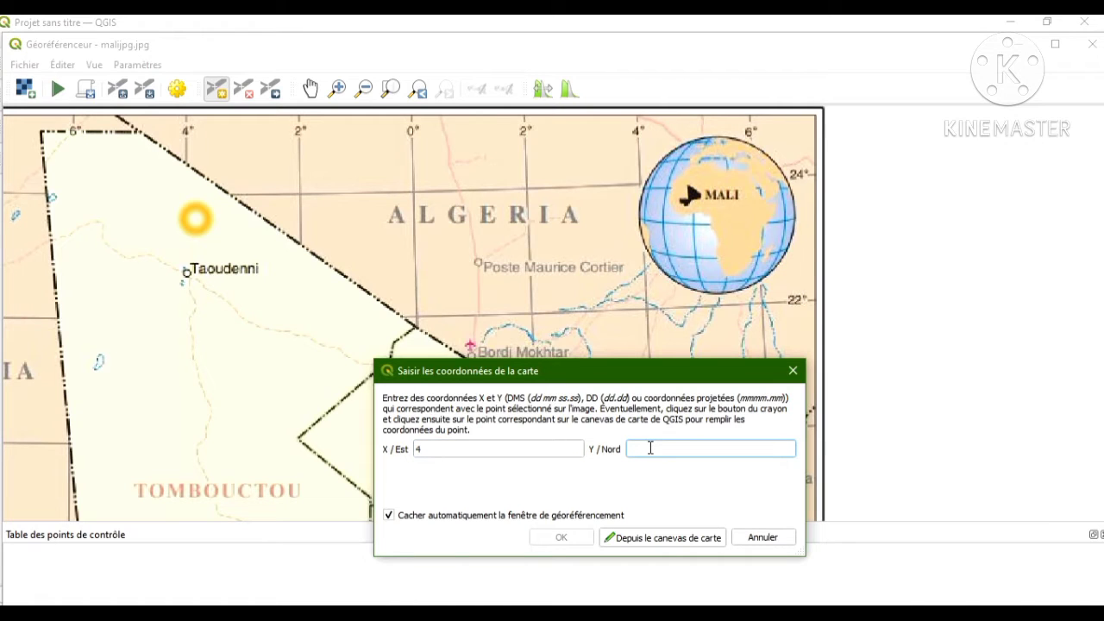
text(22)
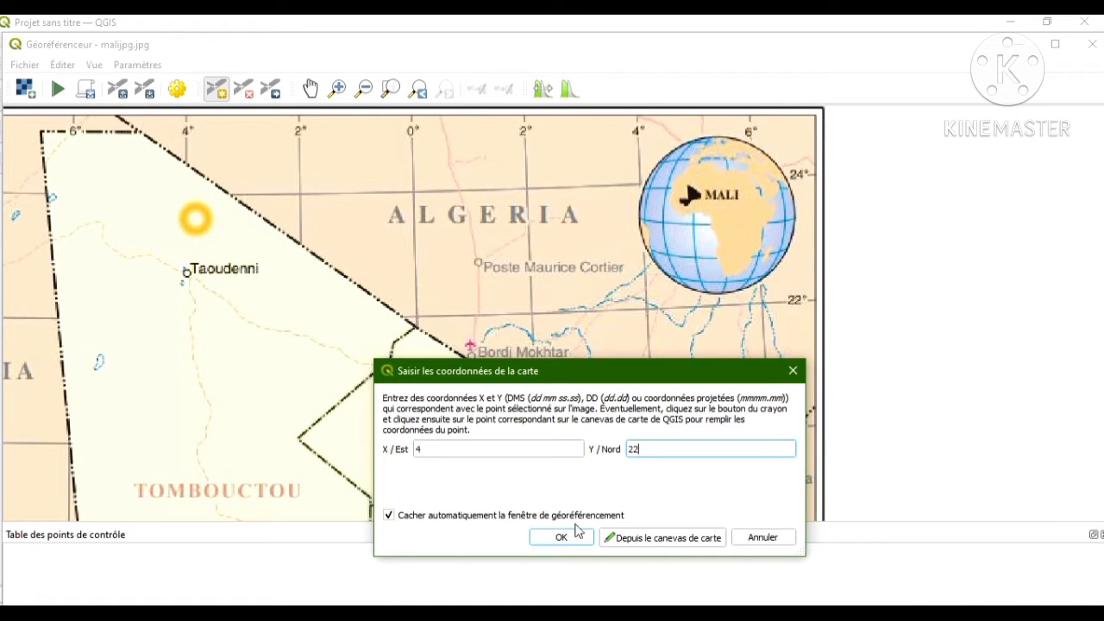
click(571, 537)
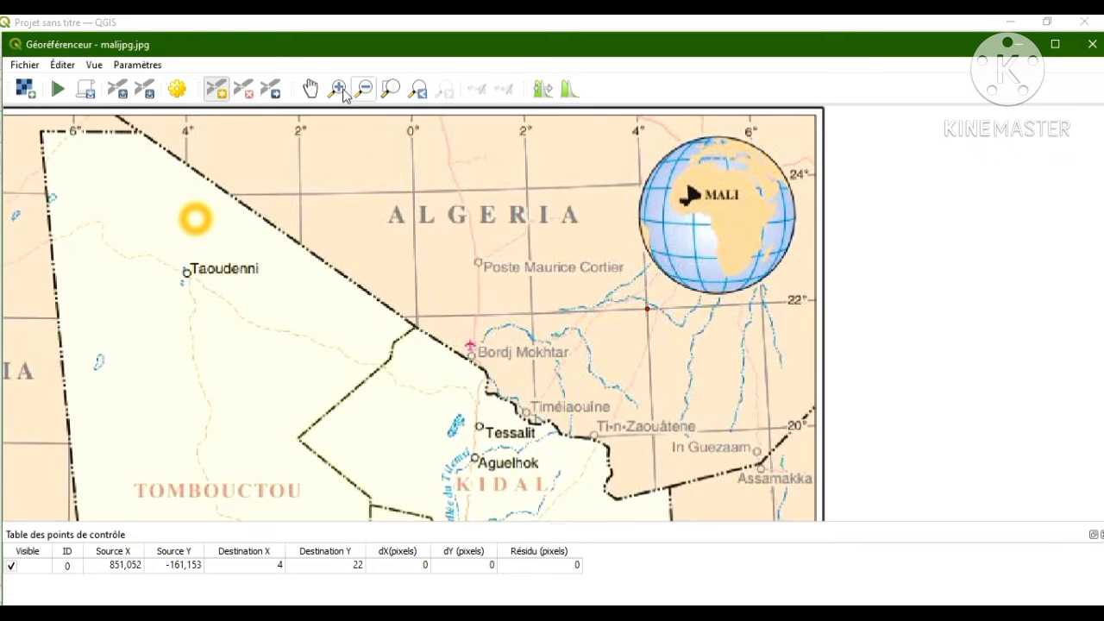
- Add a control point in Niger where the 4° east and 14° north grid lines cross, with X 4 and Y 14
click(309, 90)
drag(586, 380, 618, 198)
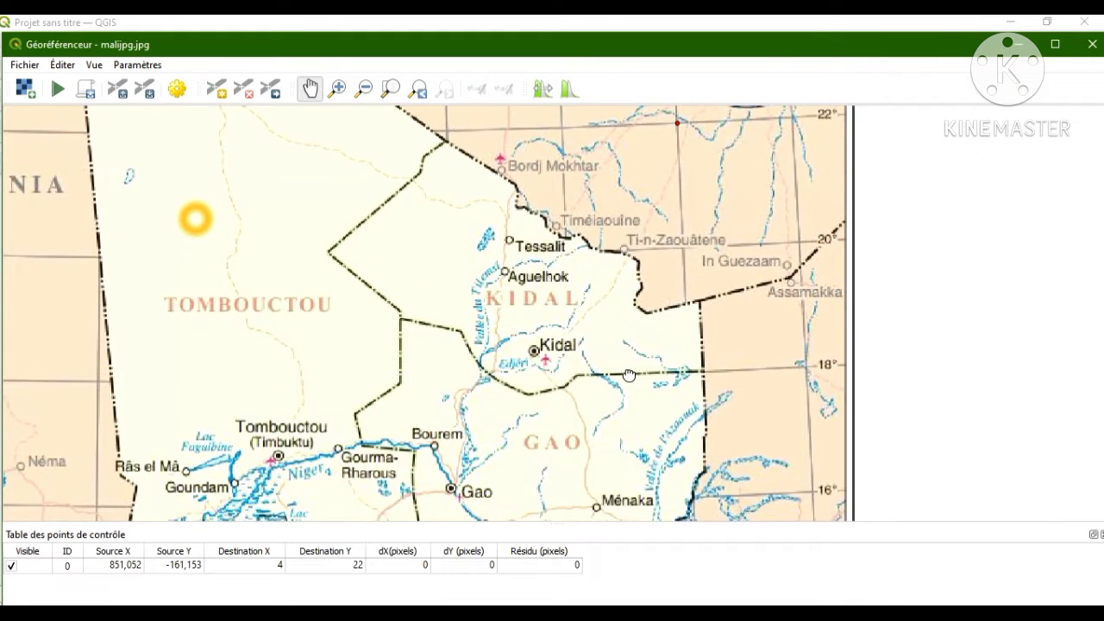
drag(629, 371, 636, 204)
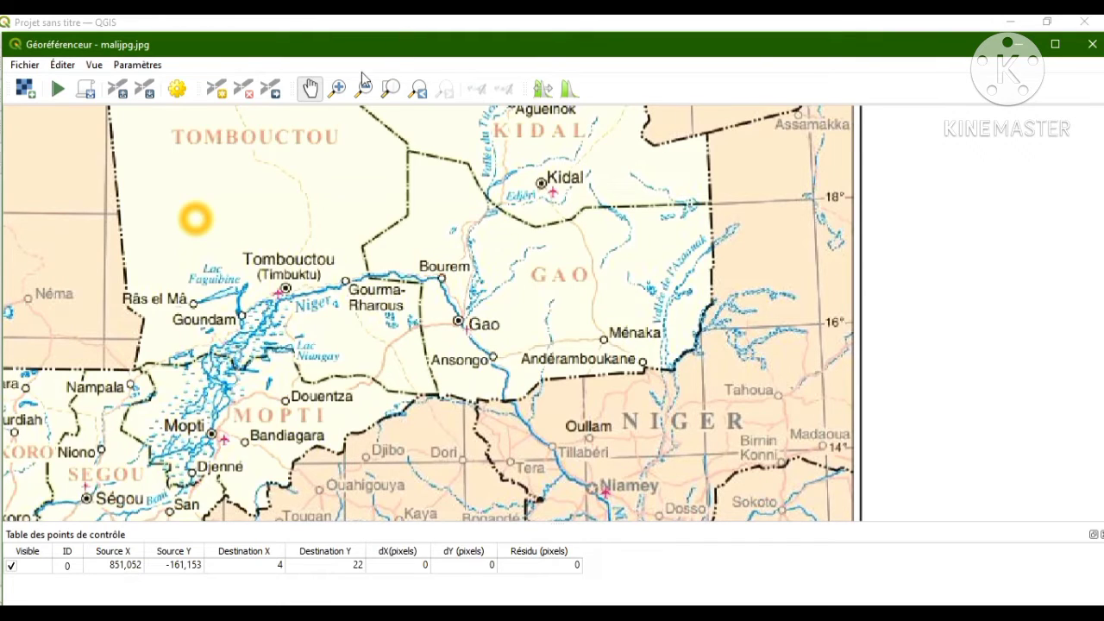
click(223, 91)
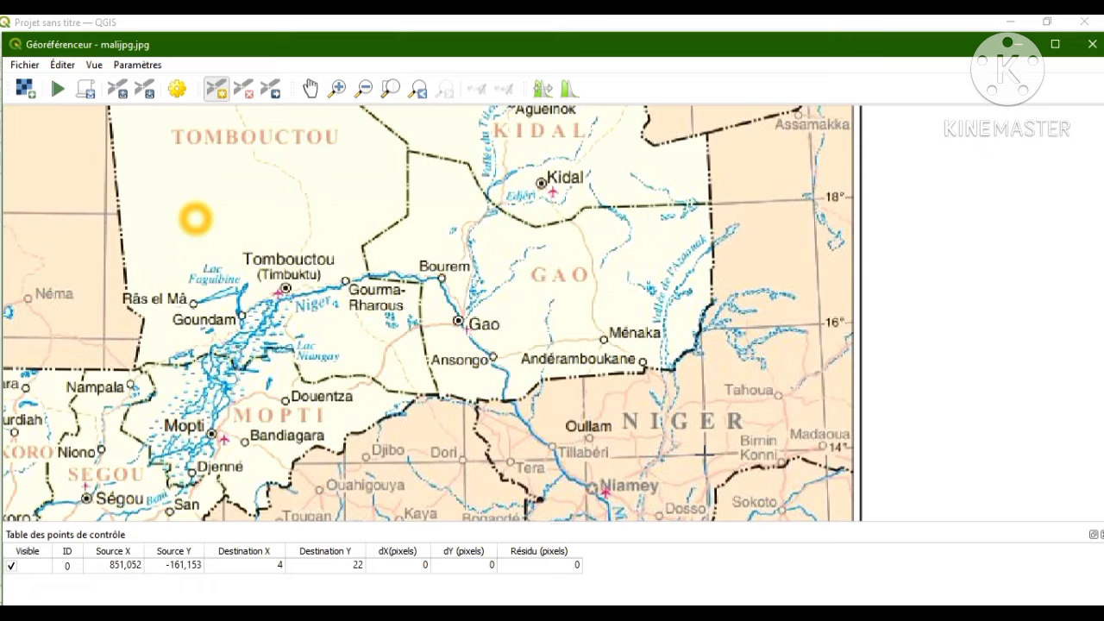
click(704, 453)
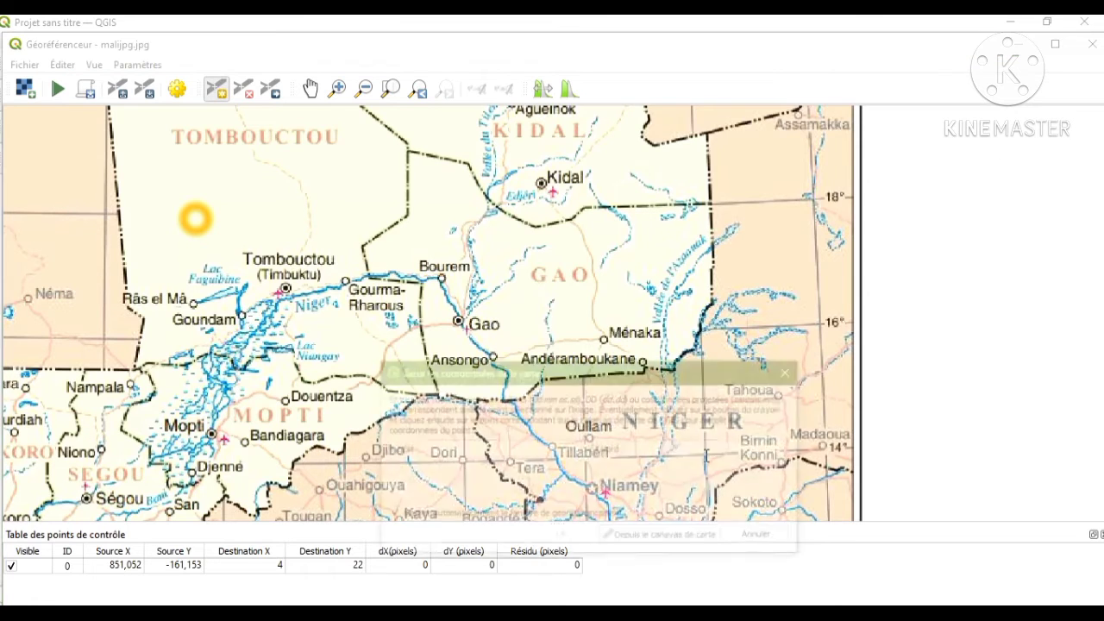
text(4)
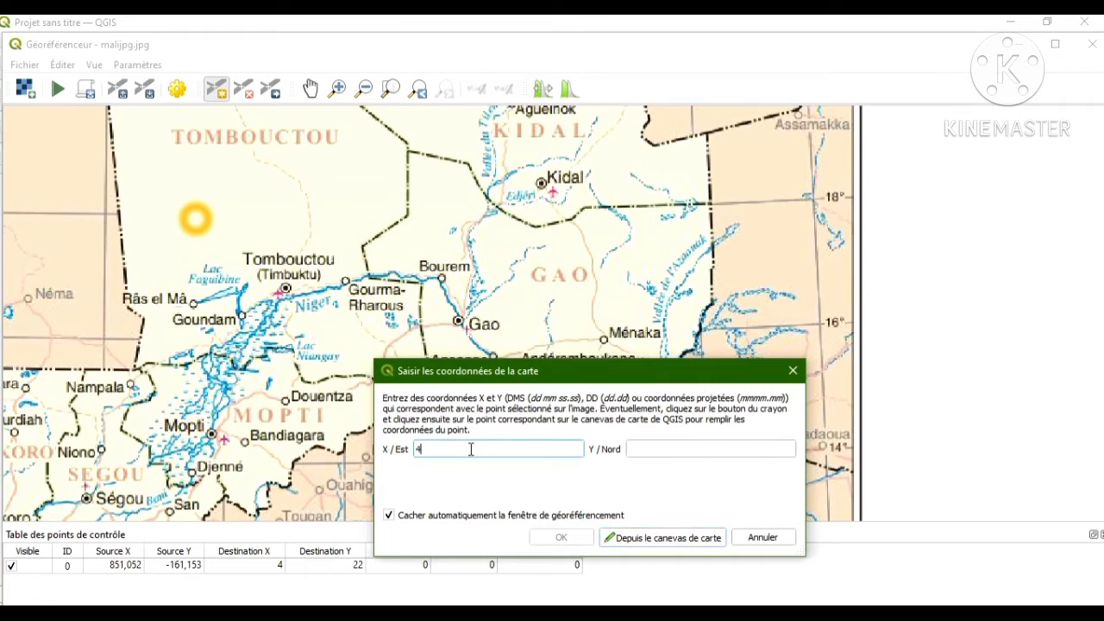
click(637, 448)
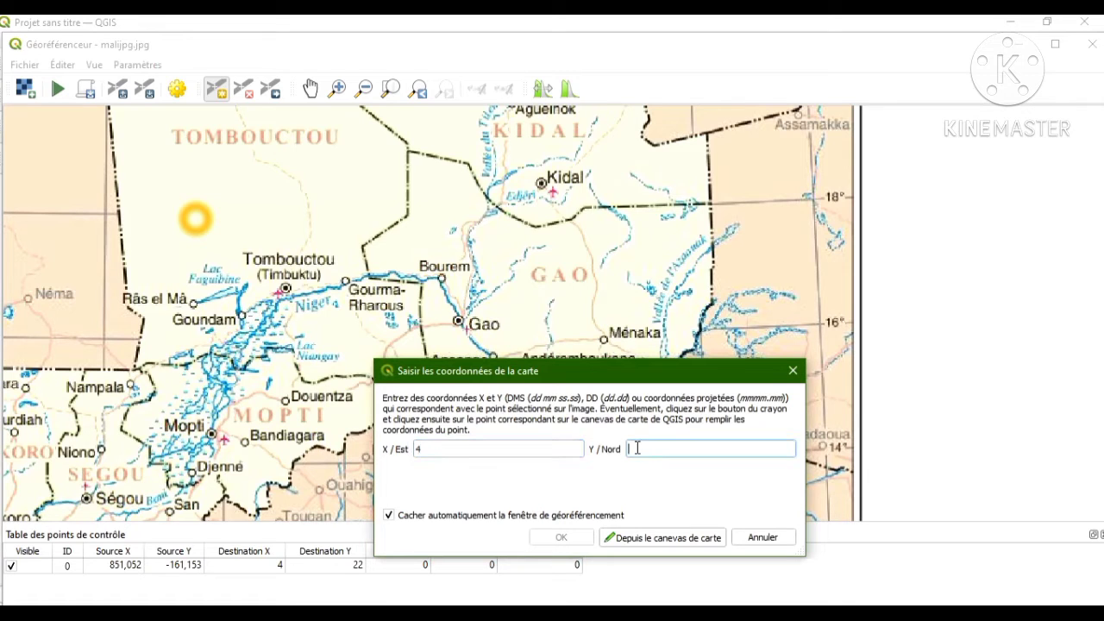
text(14)
click(559, 537)
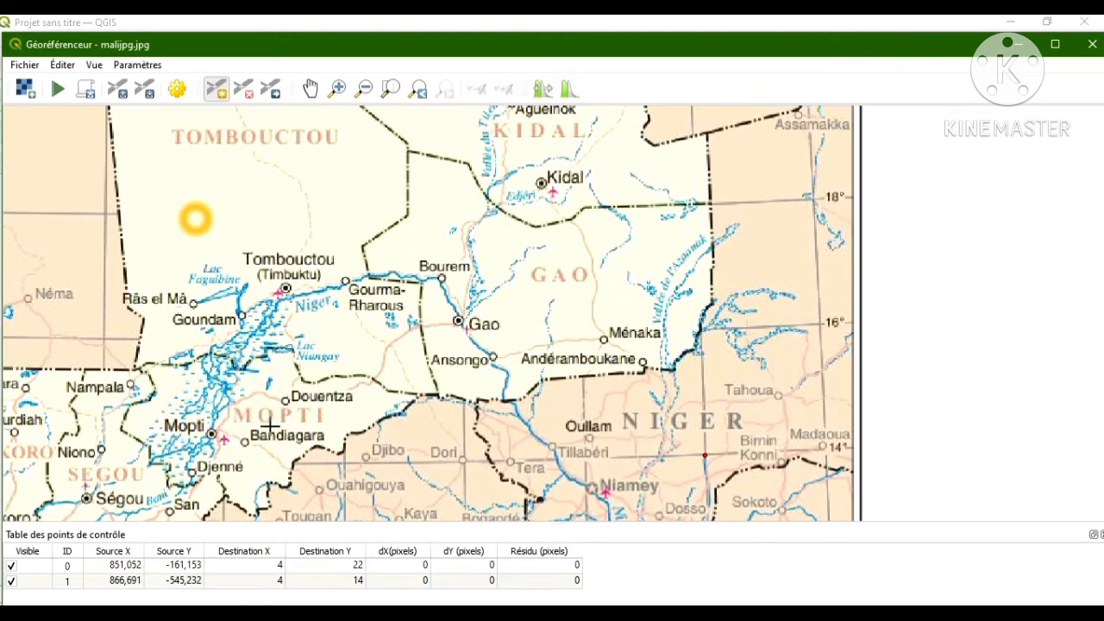
- Add a control point in southern Mauritania where the 10° west and 16° north grid lines cross, with X -10 and Y 16
click(311, 89)
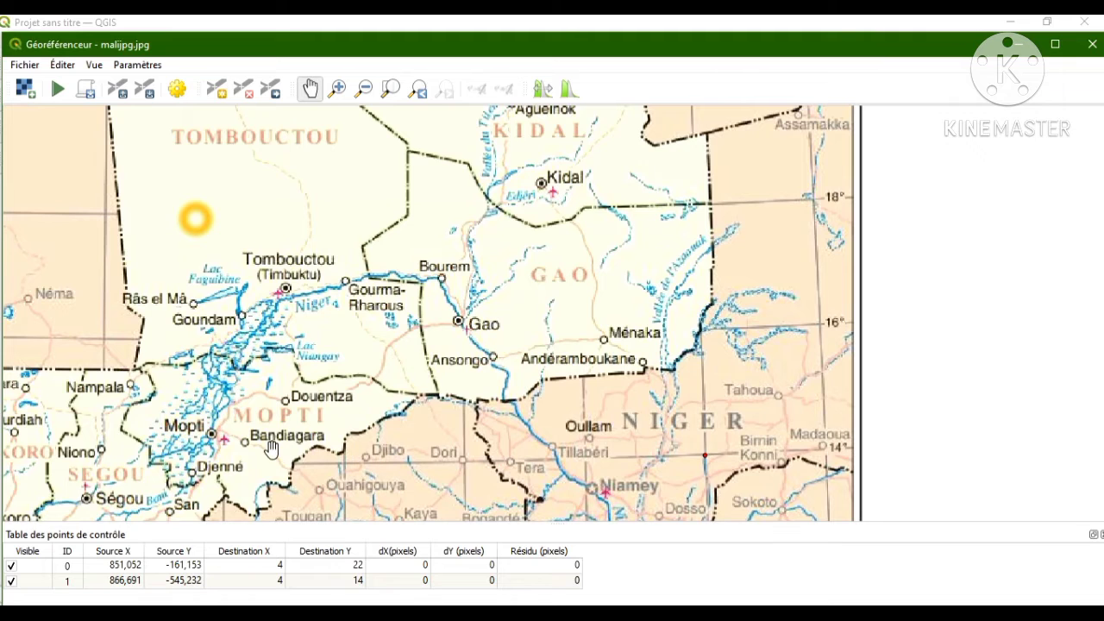
drag(272, 452, 552, 460)
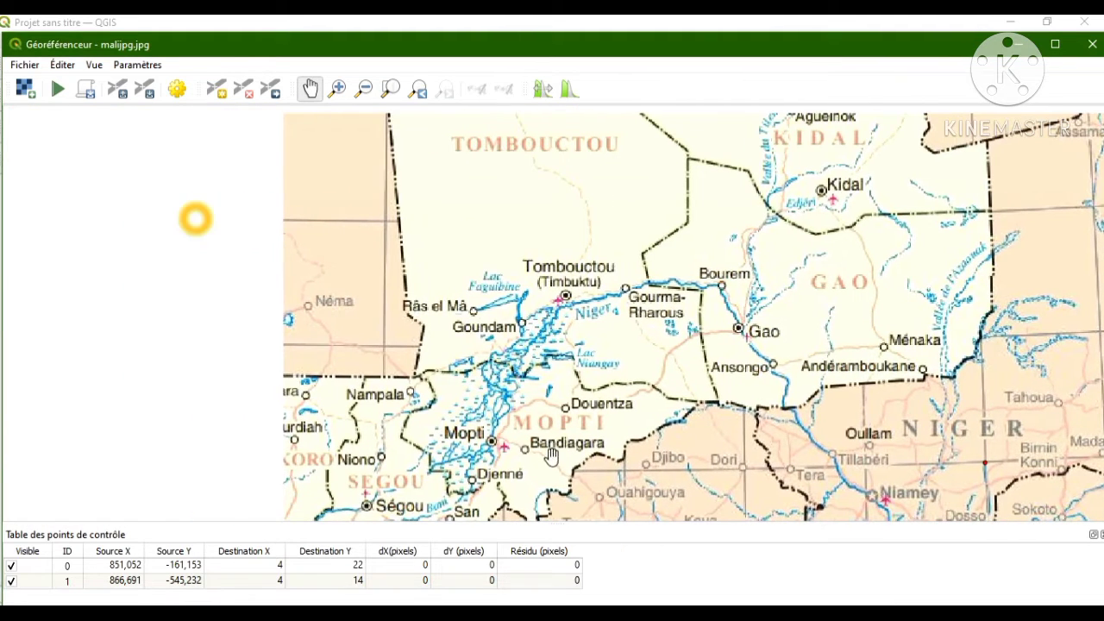
drag(198, 443, 345, 436)
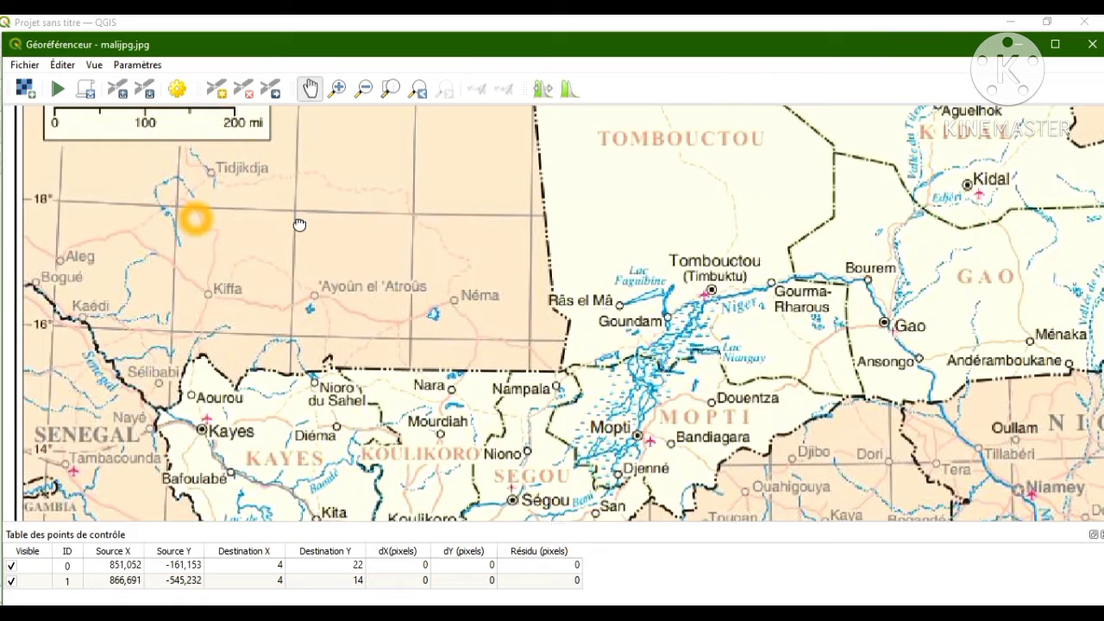
drag(299, 225, 308, 434)
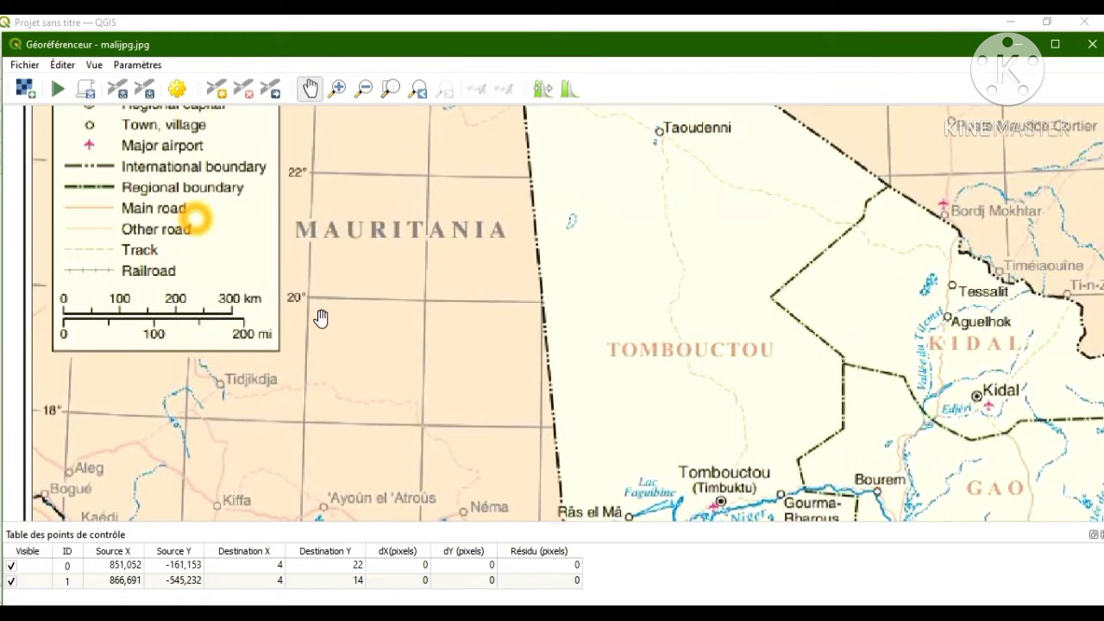
drag(324, 362, 325, 451)
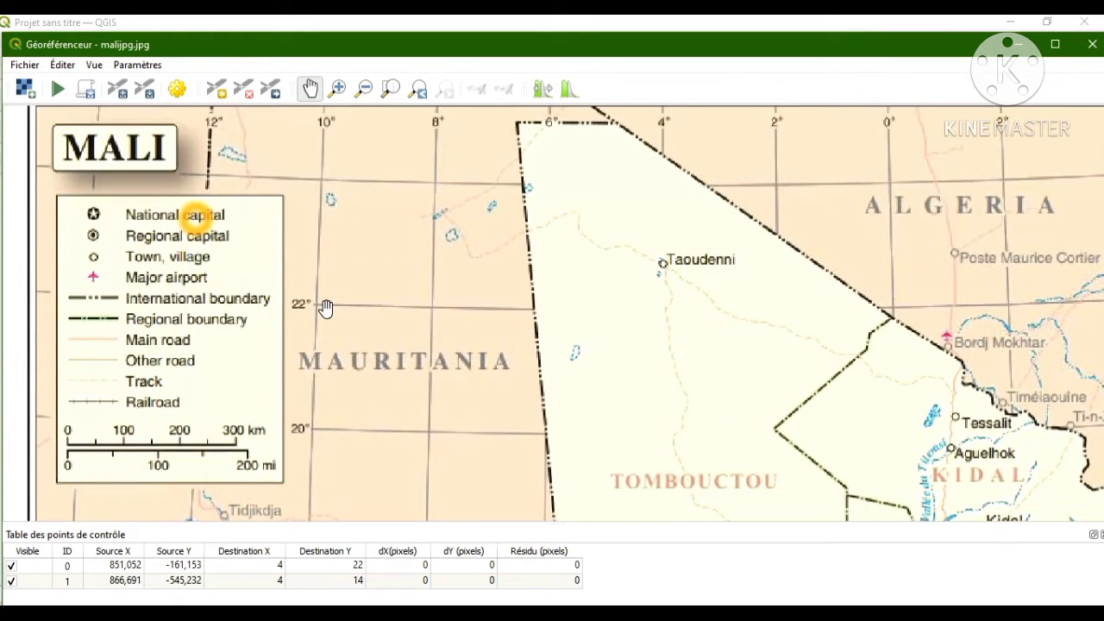
drag(325, 309, 343, 269)
drag(347, 322, 351, 231)
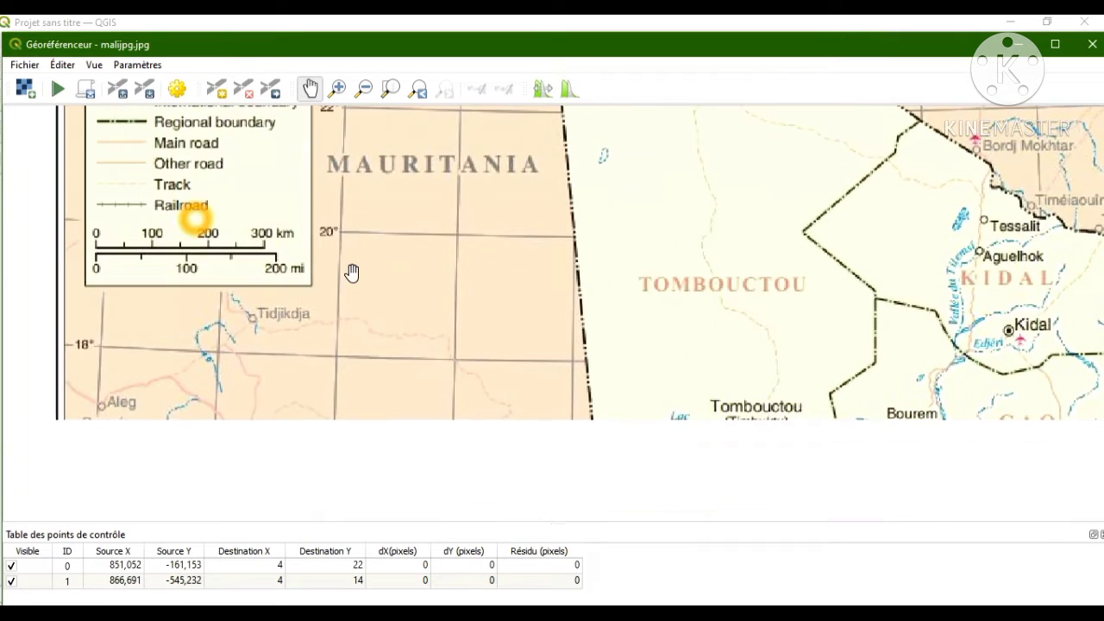
drag(352, 387, 350, 306)
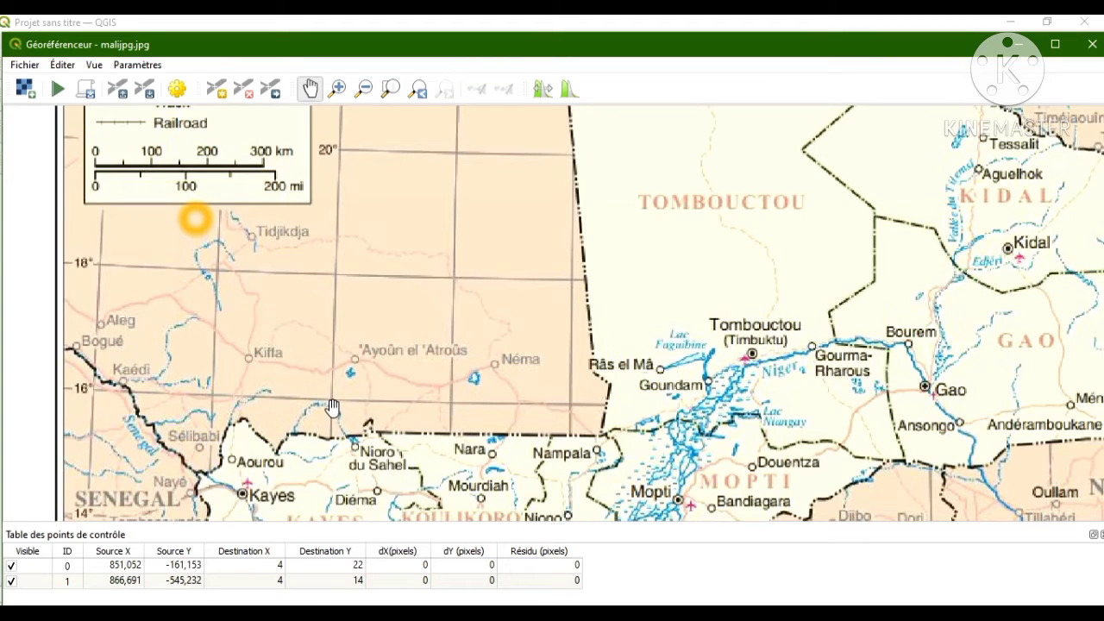
click(217, 89)
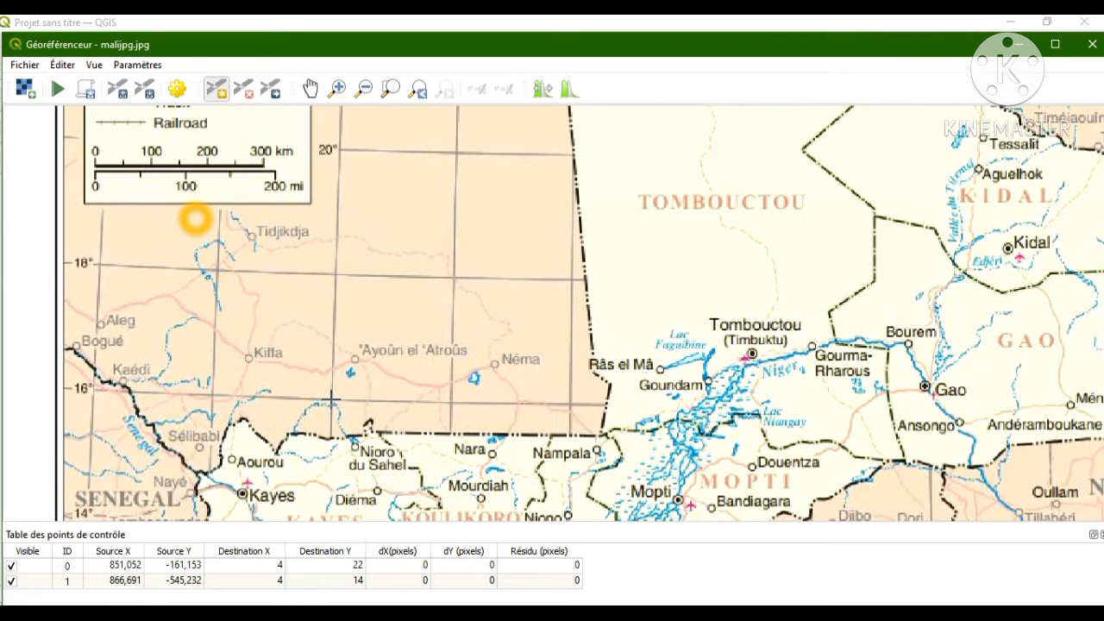
click(331, 396)
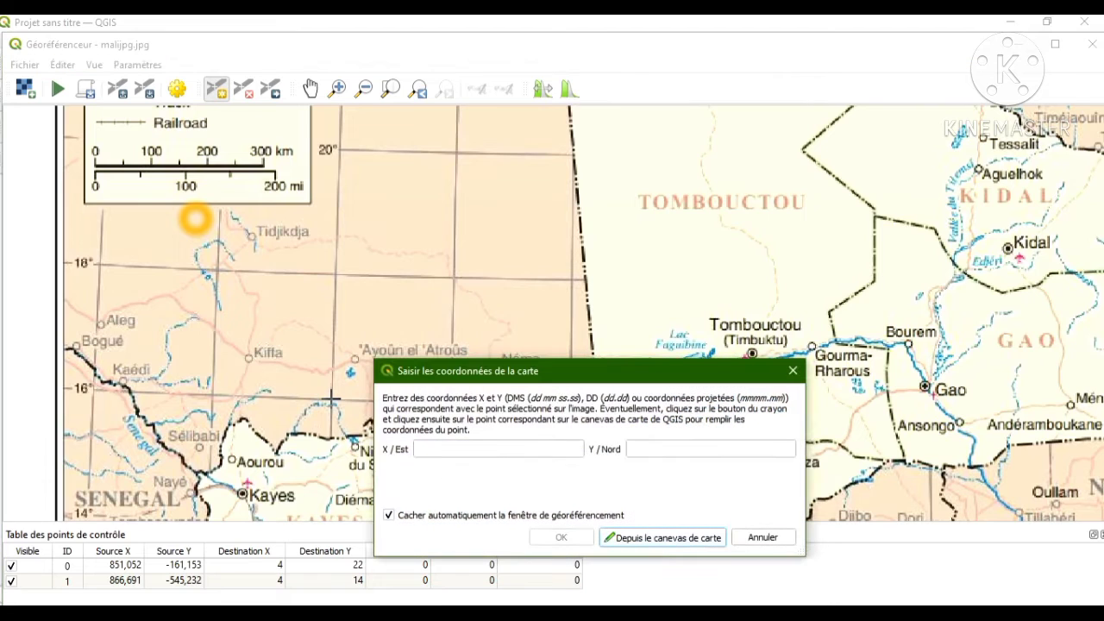
click(419, 448)
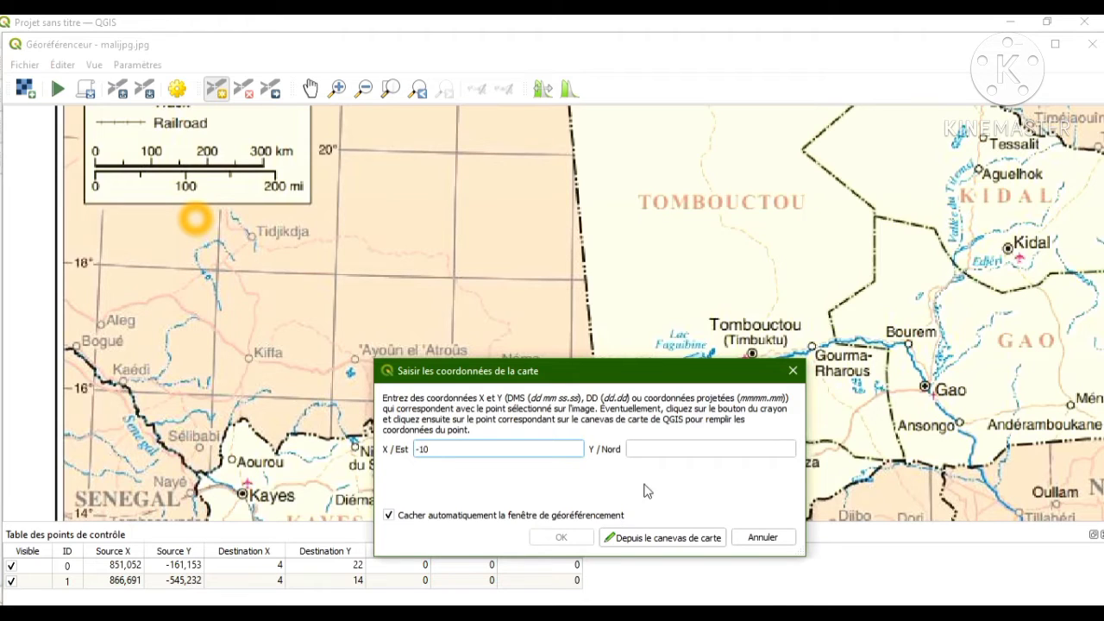
click(659, 450)
text(16)
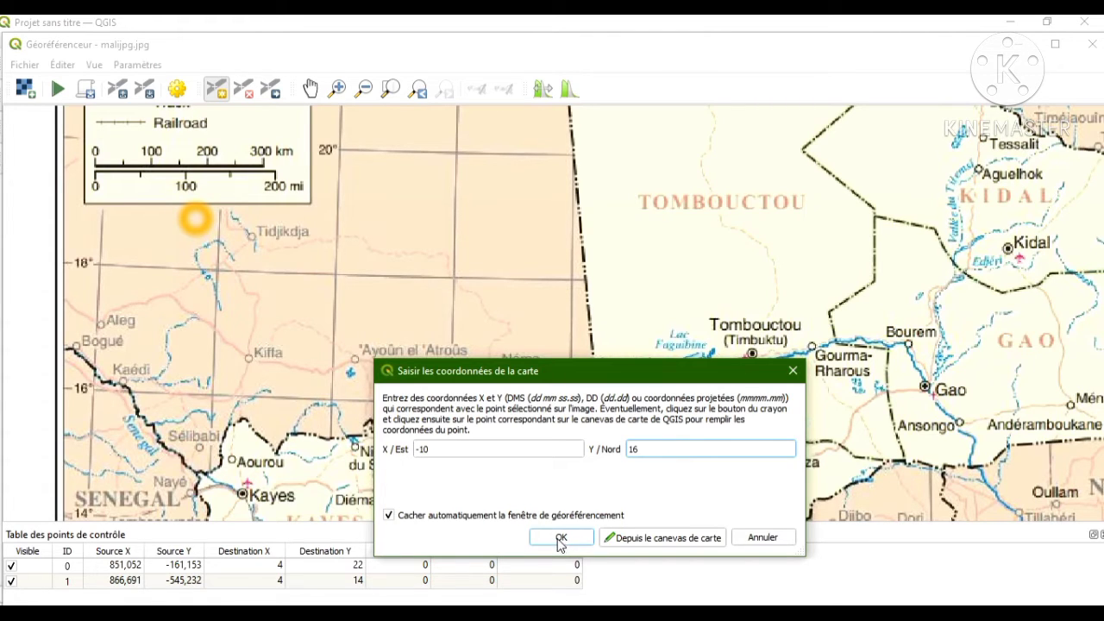
click(561, 538)
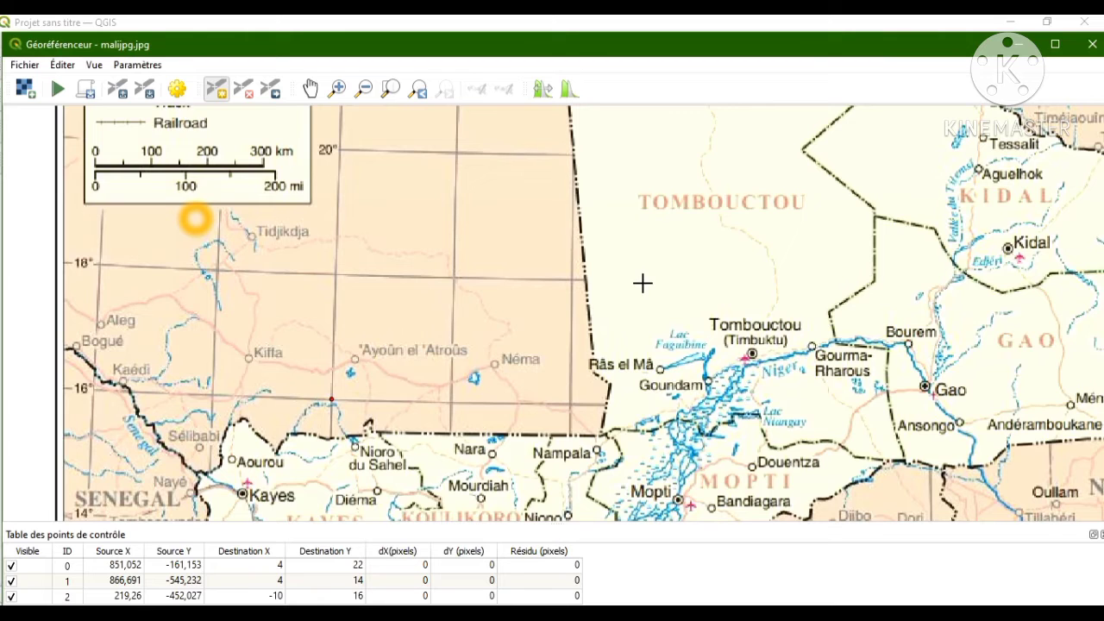
- Add a control point in Mauritania where the 8° west and 22° north grid lines cross, with X -8 and Y 22
click(310, 89)
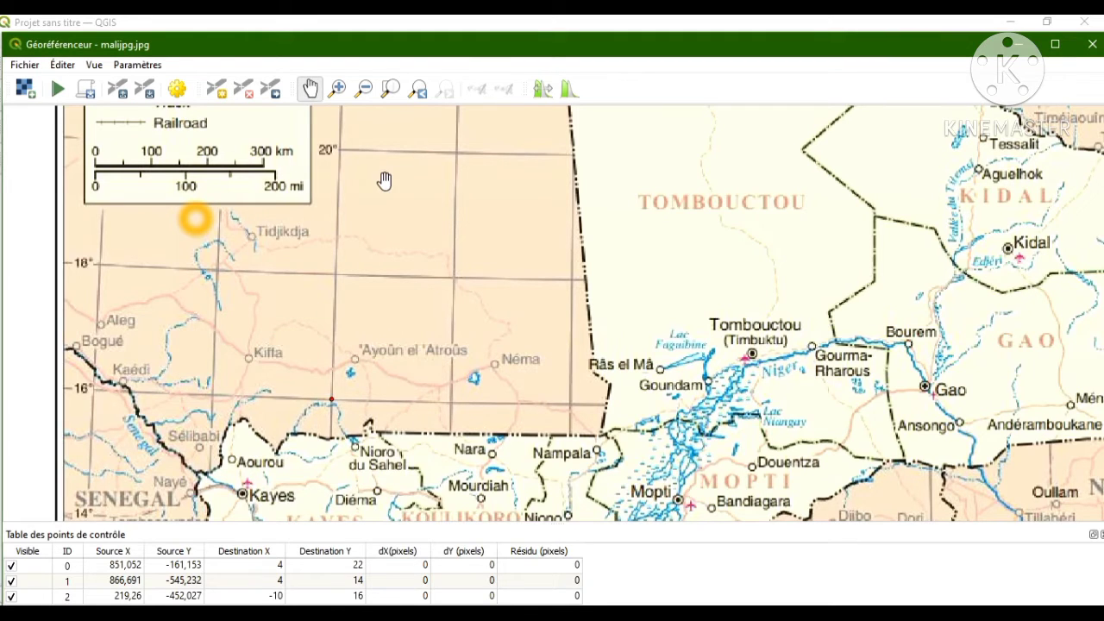
drag(384, 181, 391, 426)
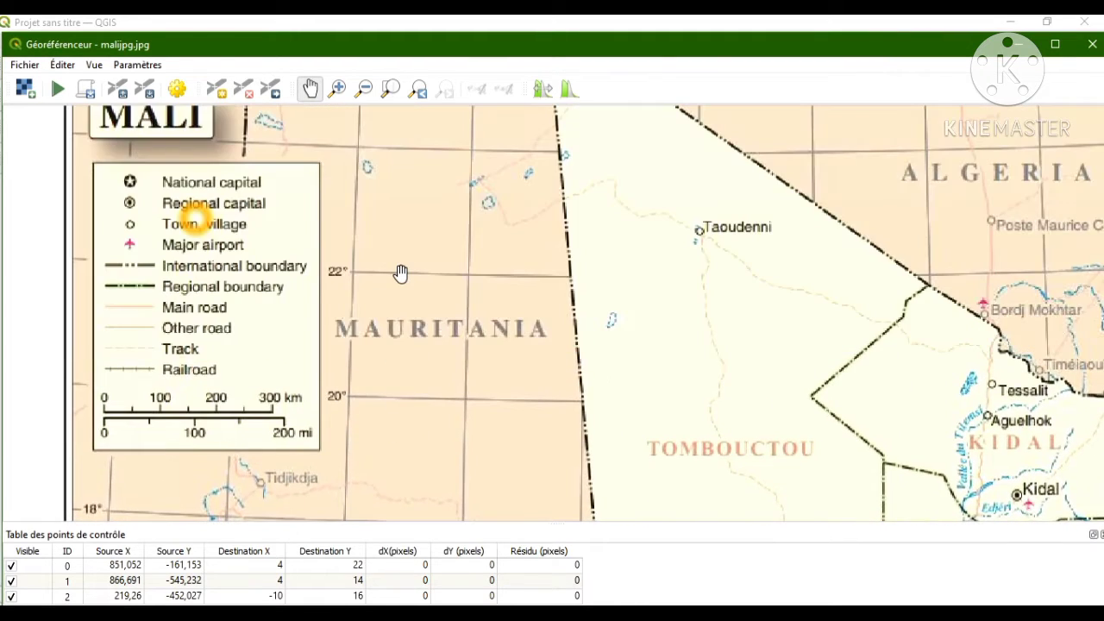
drag(402, 268, 429, 323)
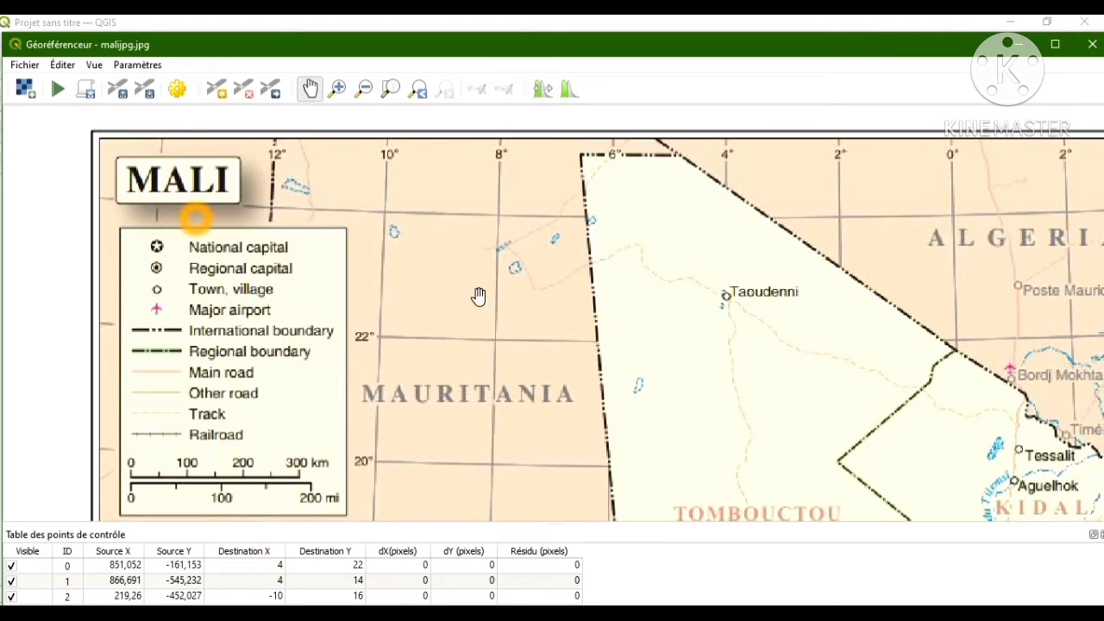
click(215, 90)
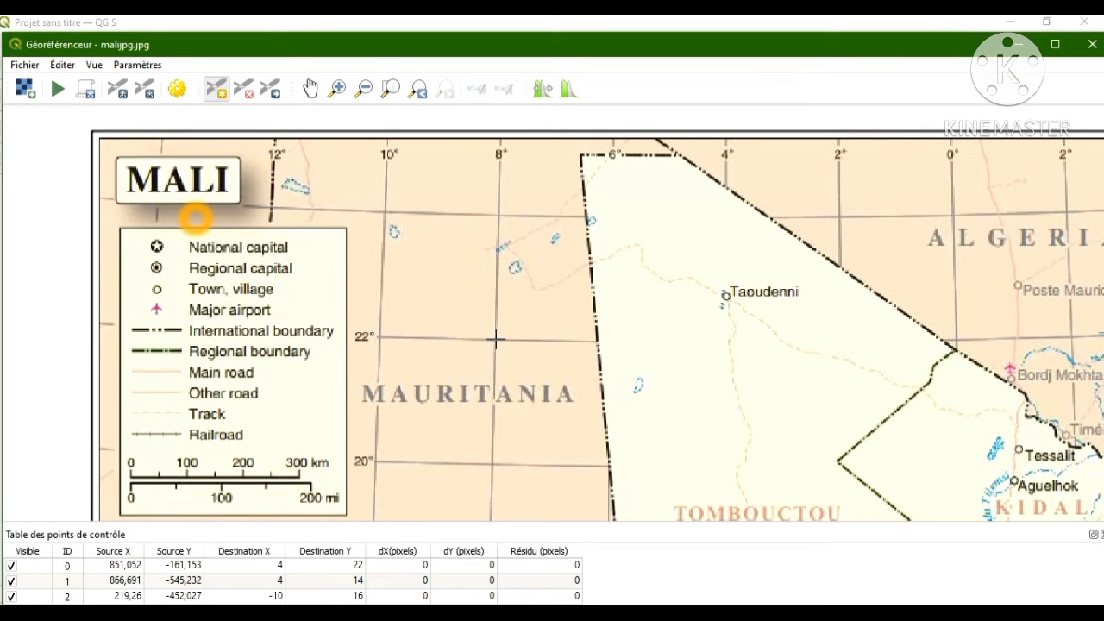
click(496, 339)
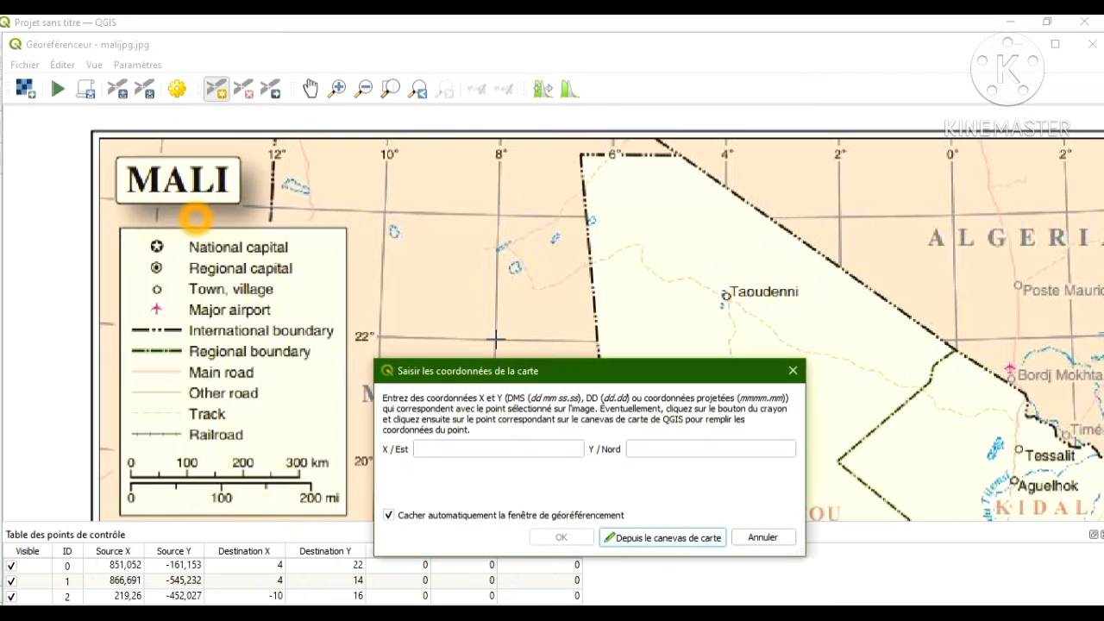
click(447, 449)
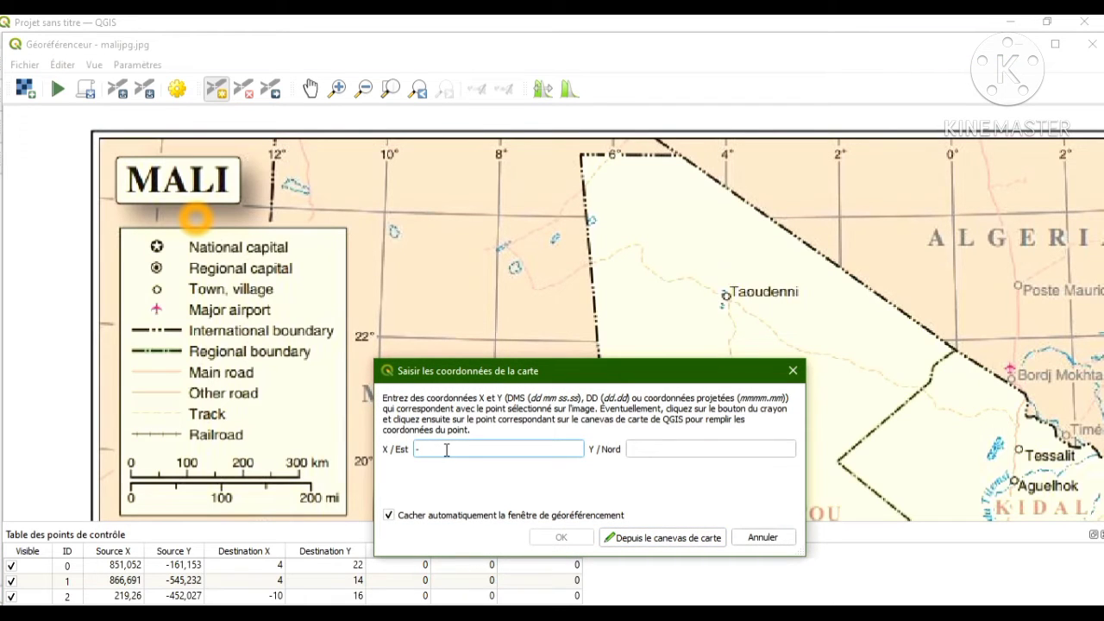
click(634, 448)
text(22)
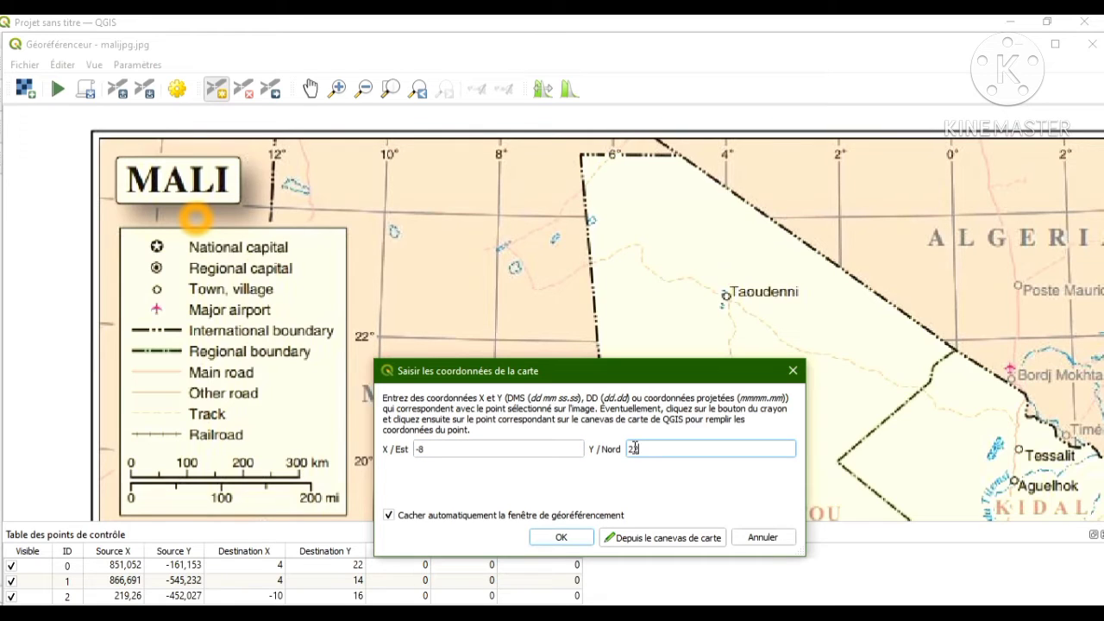
click(561, 536)
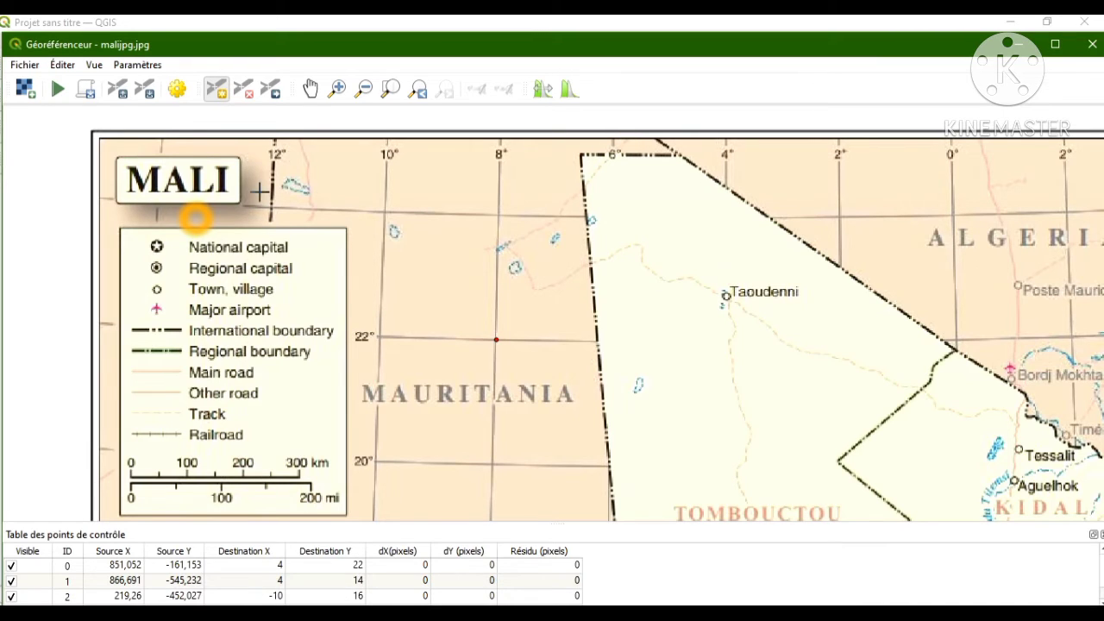
- Set the transformation's target CRS to EPSG:4326 - WGS 84 and its output raster to malijpg_georef.tif in the Tutots mapservices folder
click(178, 89)
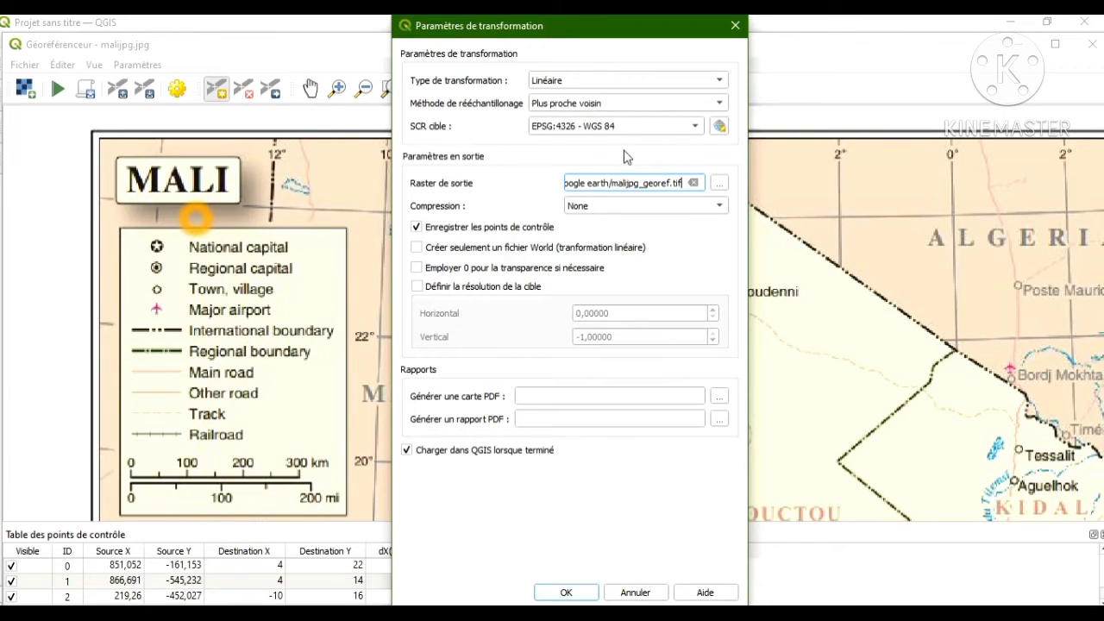
click(697, 129)
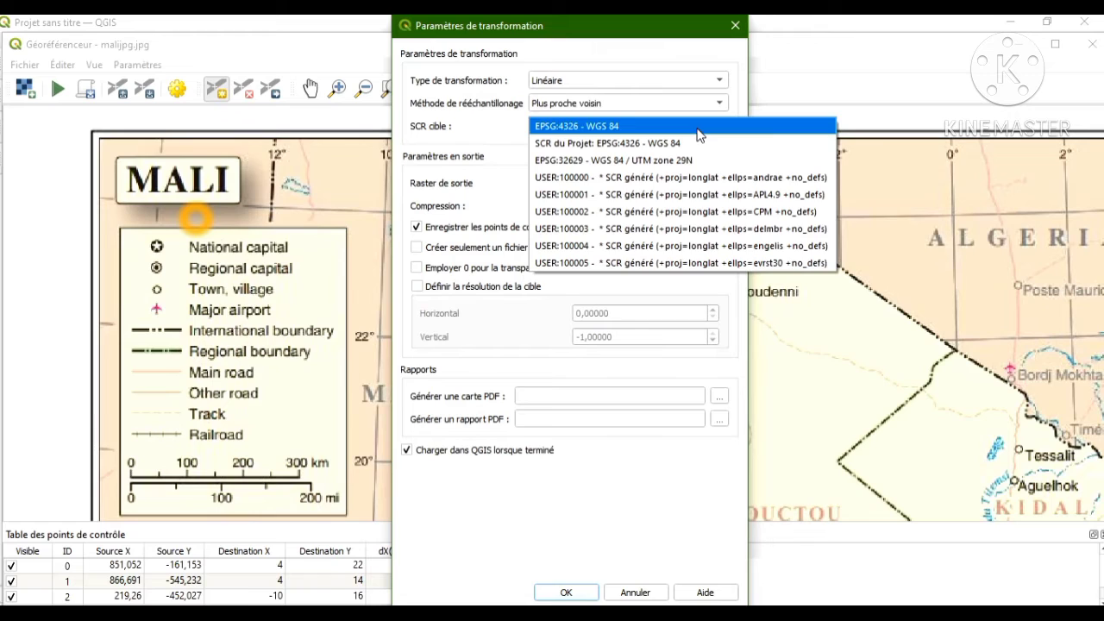
click(698, 129)
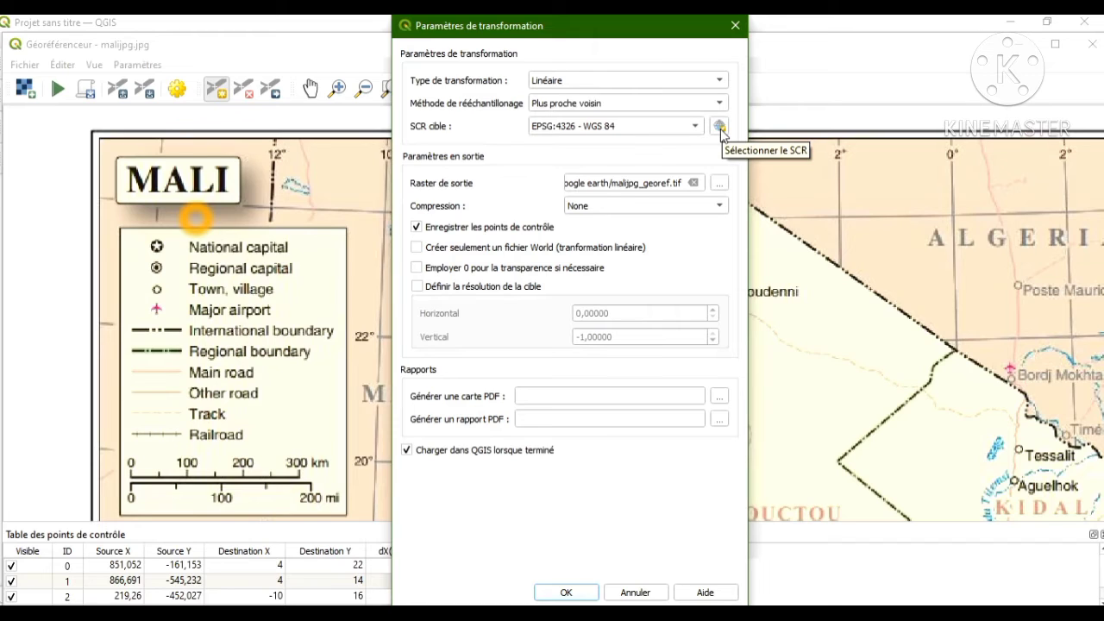
click(719, 183)
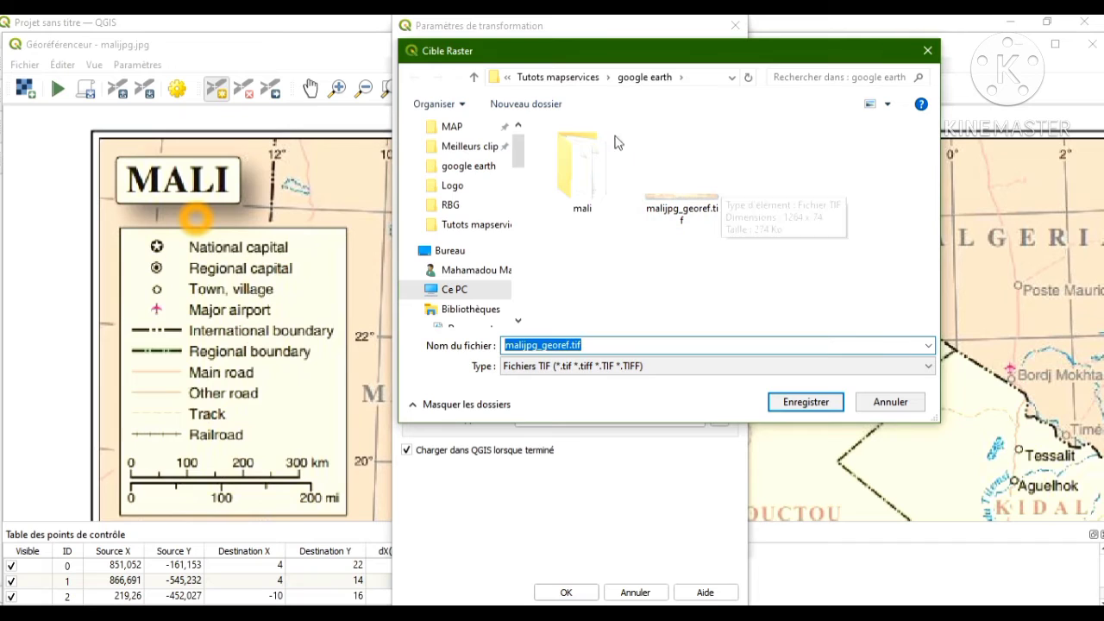
click(553, 78)
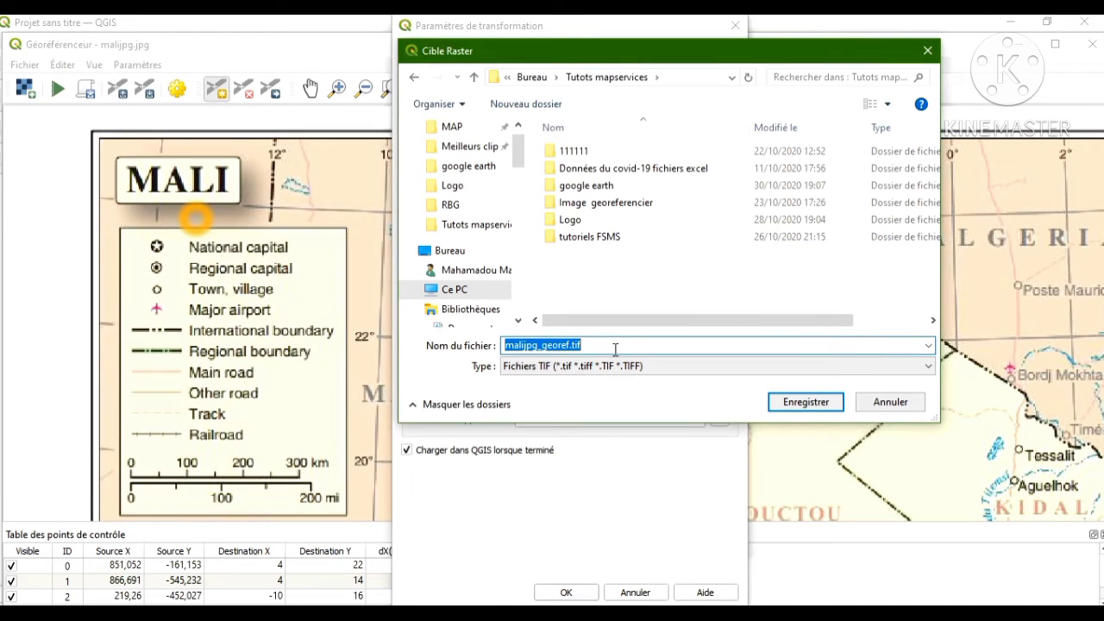
click(794, 405)
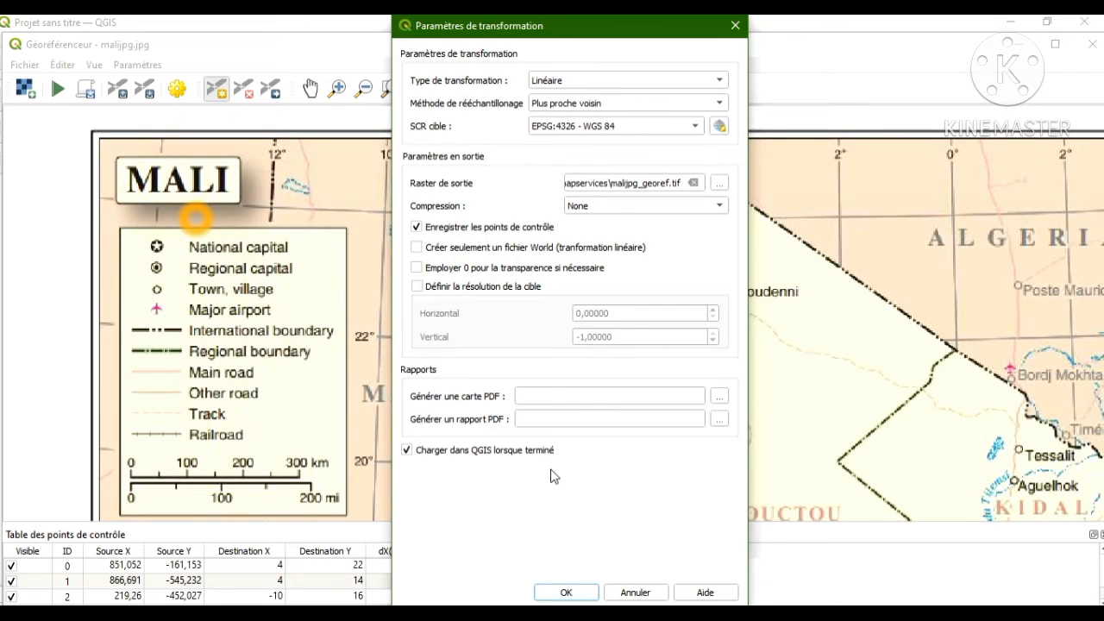
click(565, 593)
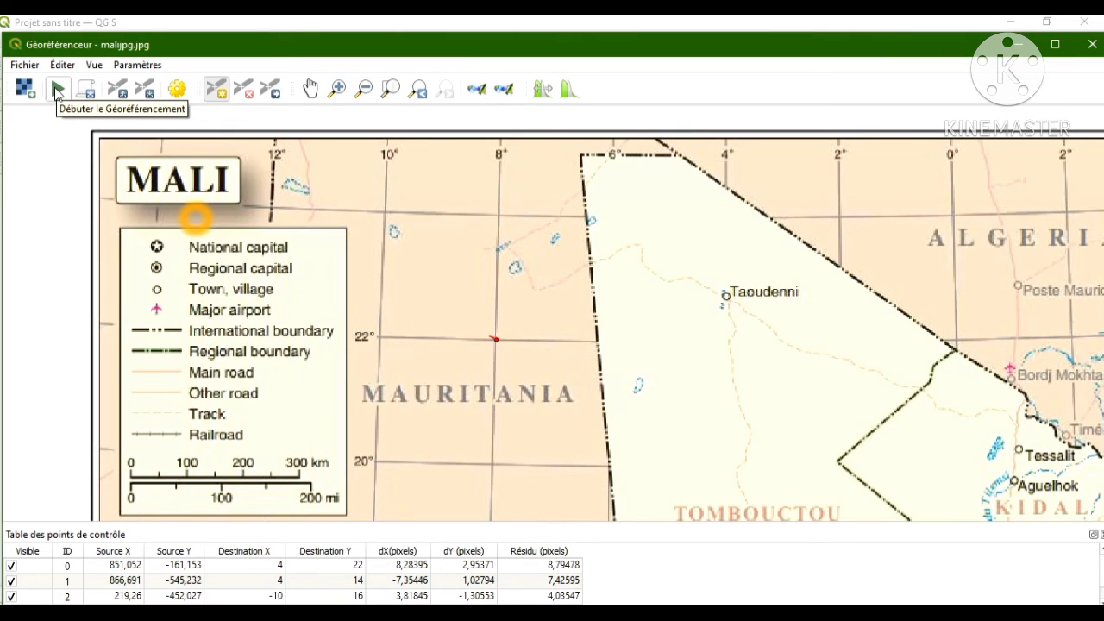
- Run the georeferencing of the Mali map and close the georeferencer
click(58, 89)
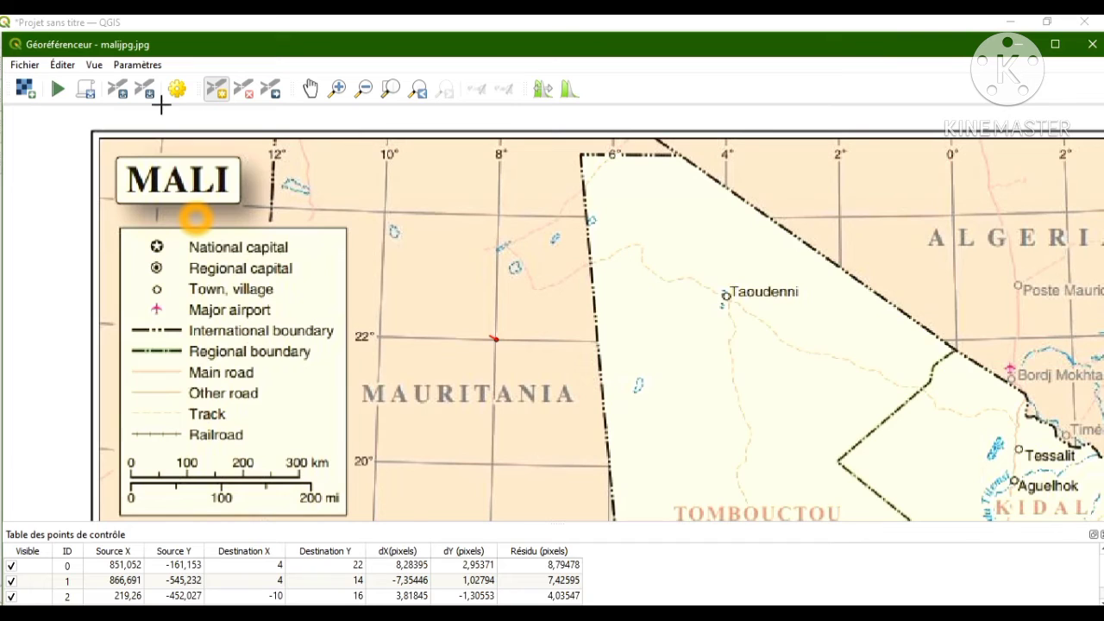
click(23, 67)
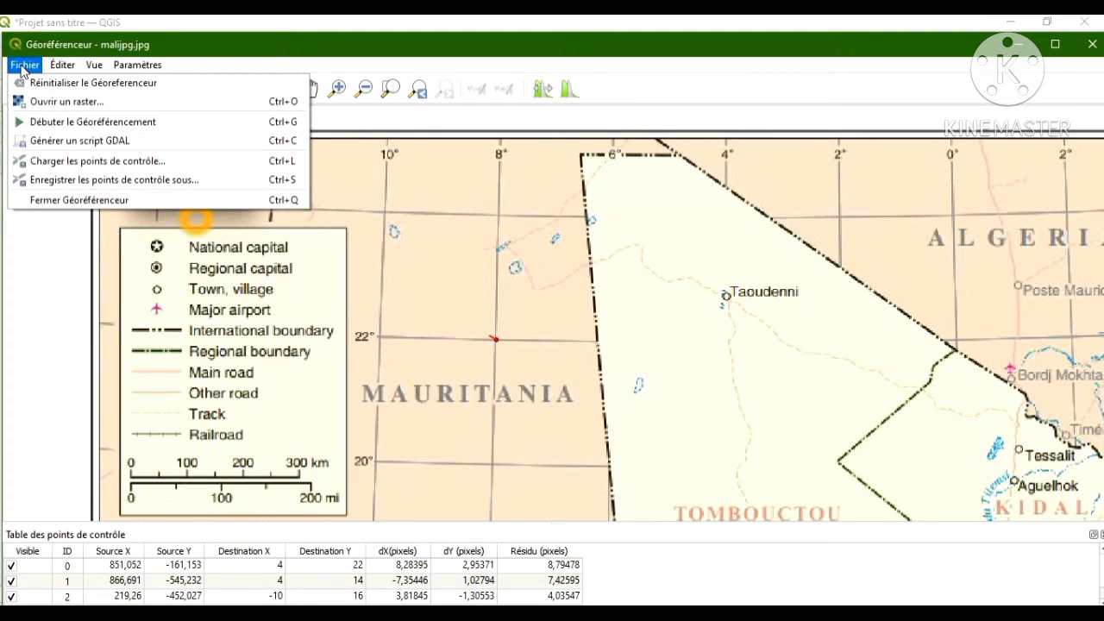
click(35, 201)
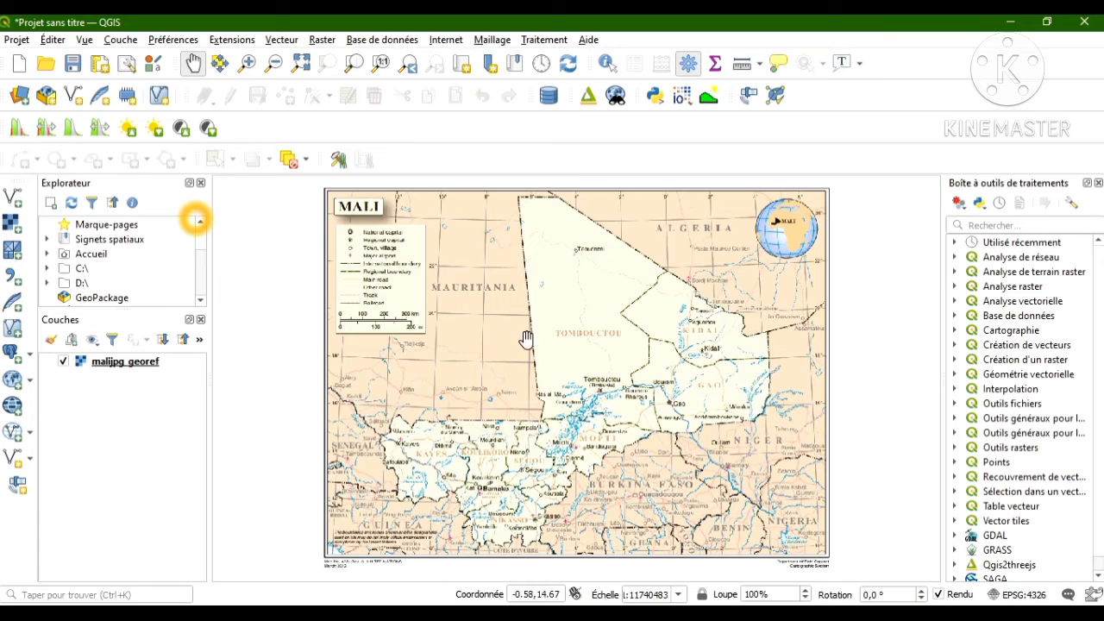
- Add the vector layer Cer_mali.shp from the Mali folder inside the desktop's formation lundi folder
click(121, 40)
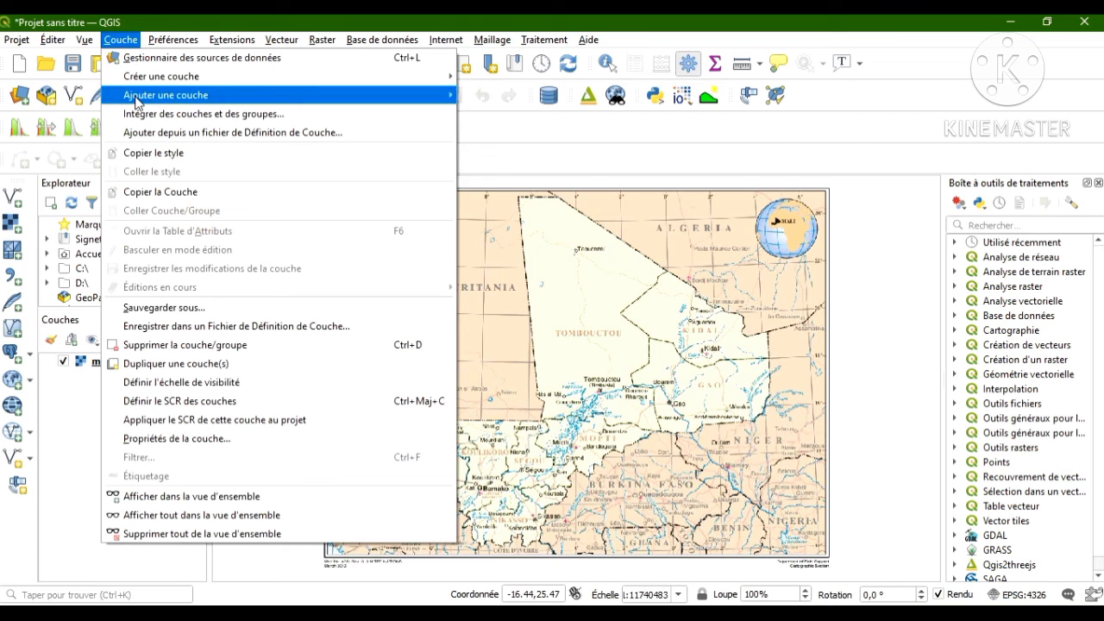
mouse_move(138, 97)
click(525, 96)
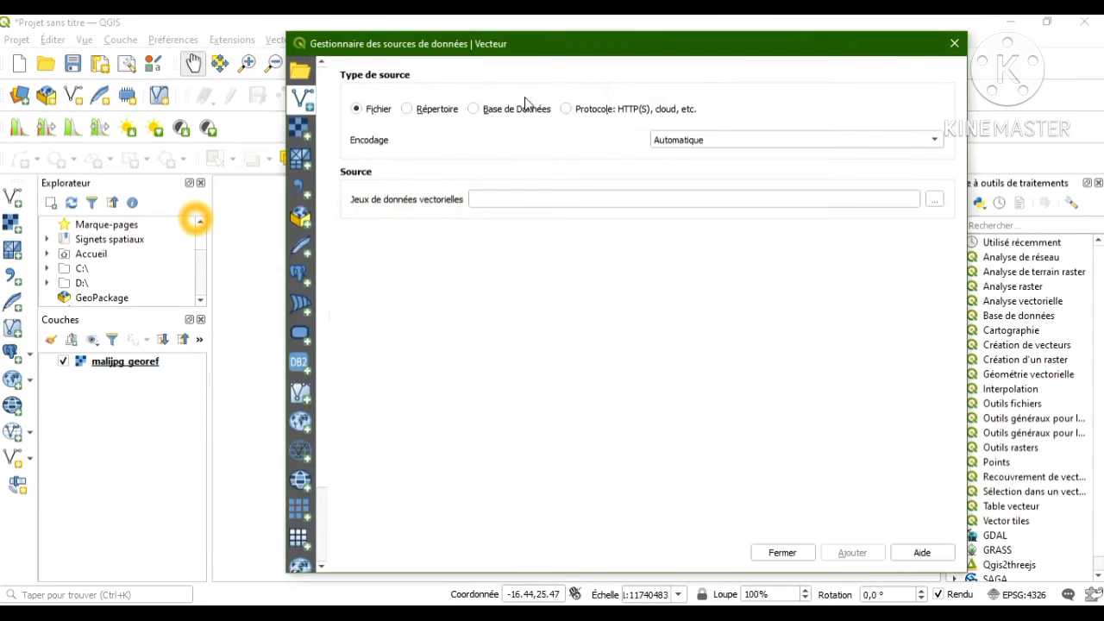
click(935, 202)
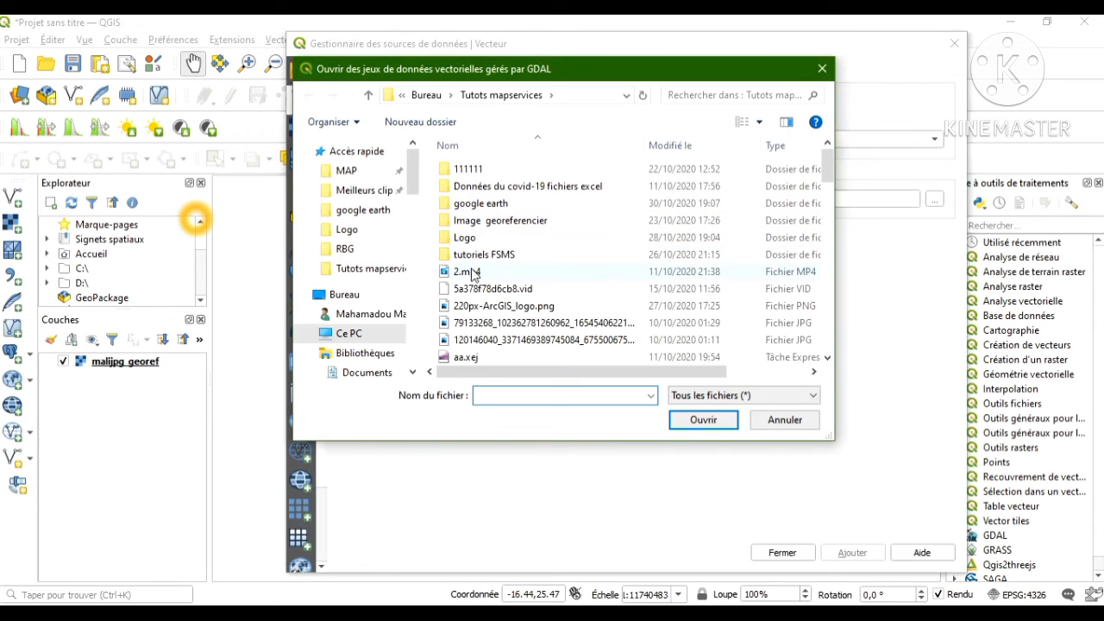
click(429, 96)
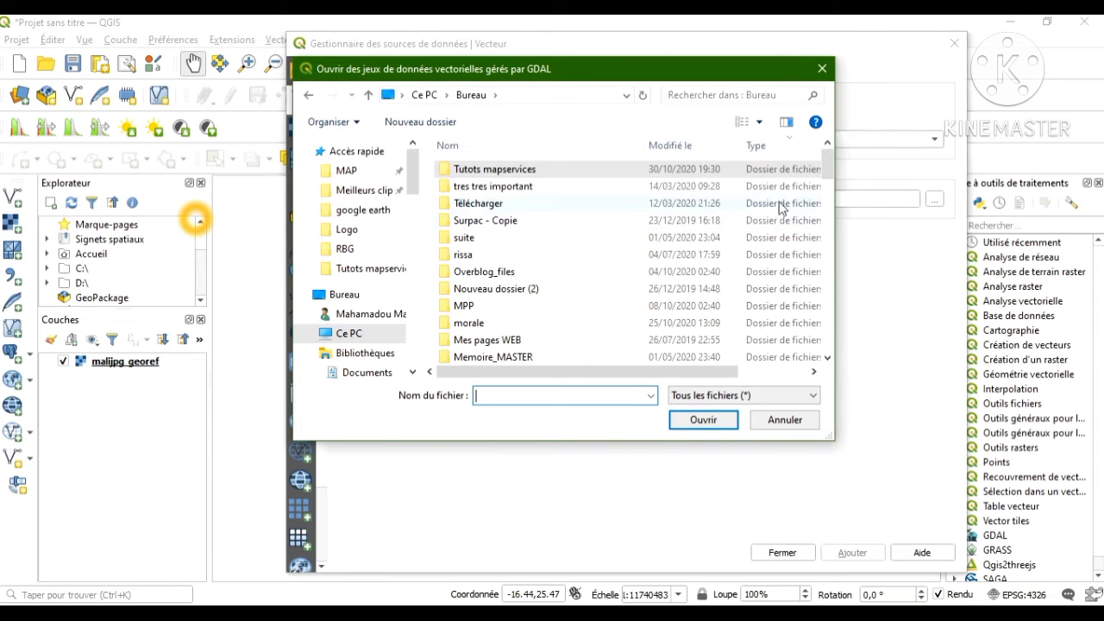
drag(824, 173, 825, 217)
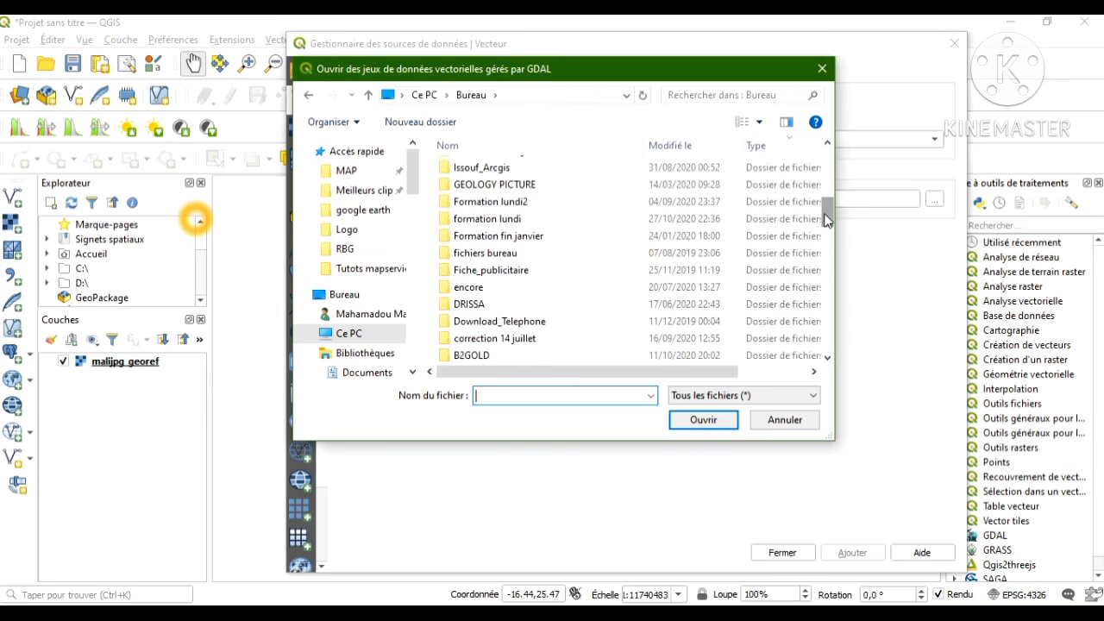
double_click(504, 220)
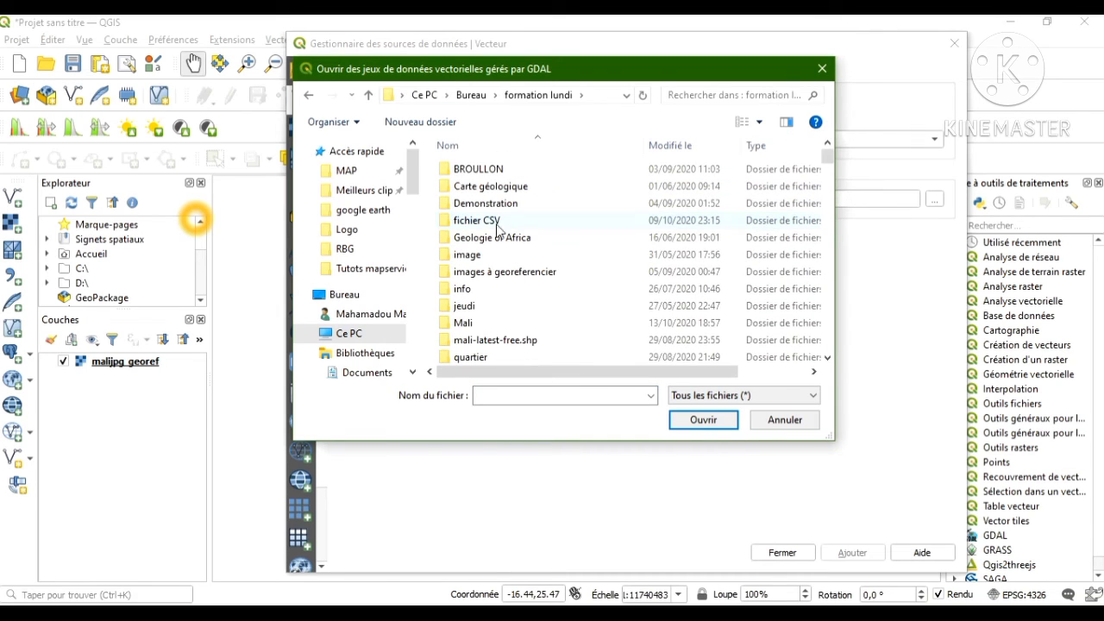
double_click(464, 322)
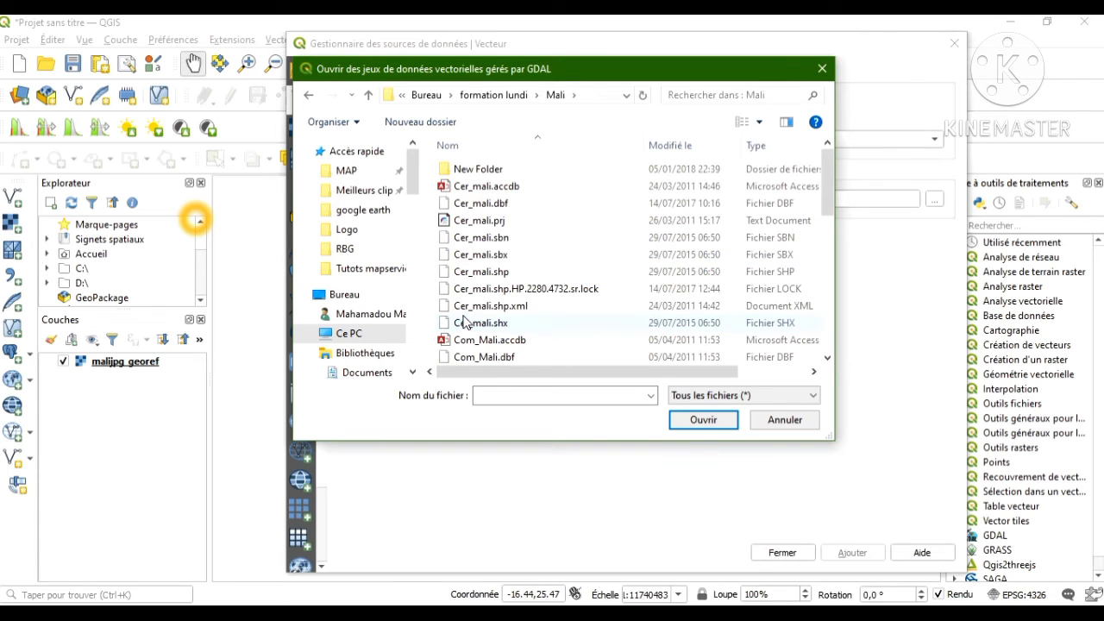
double_click(477, 275)
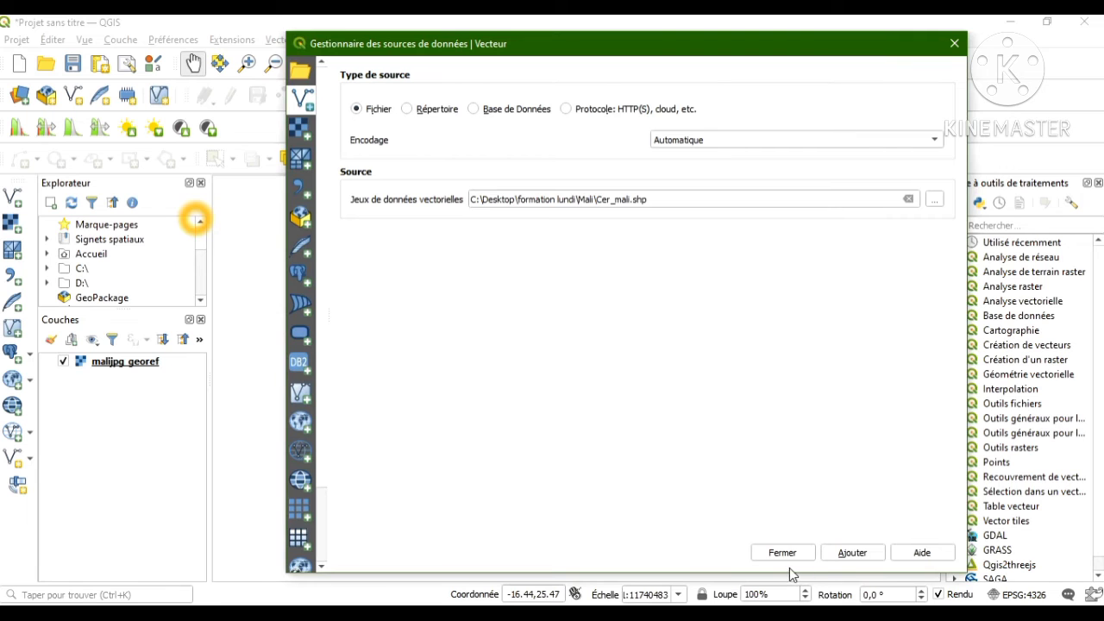
click(851, 555)
click(776, 552)
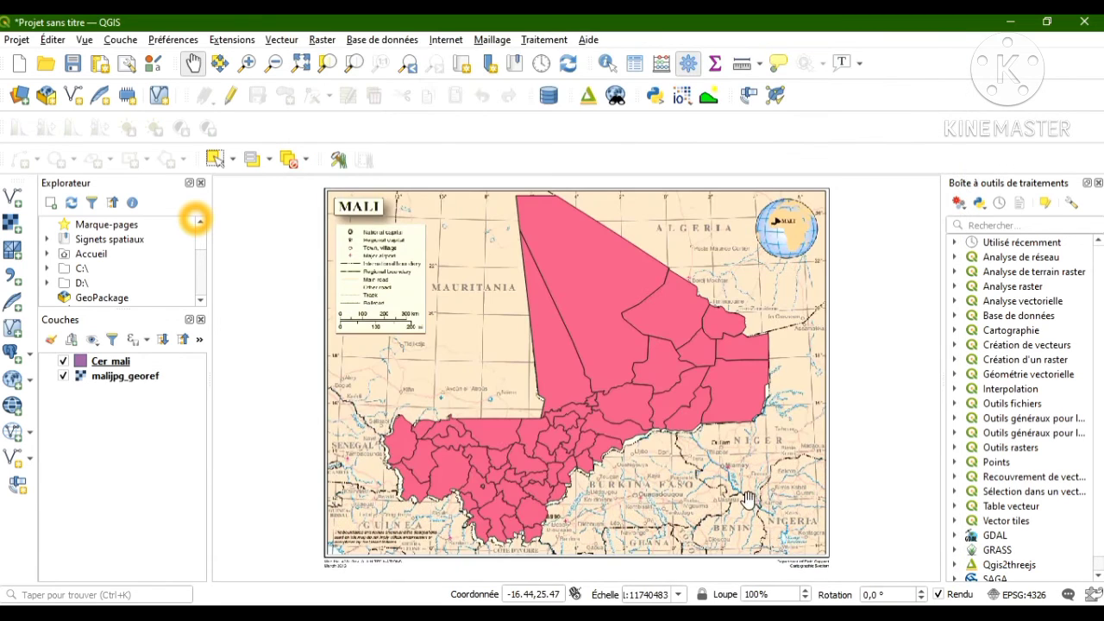